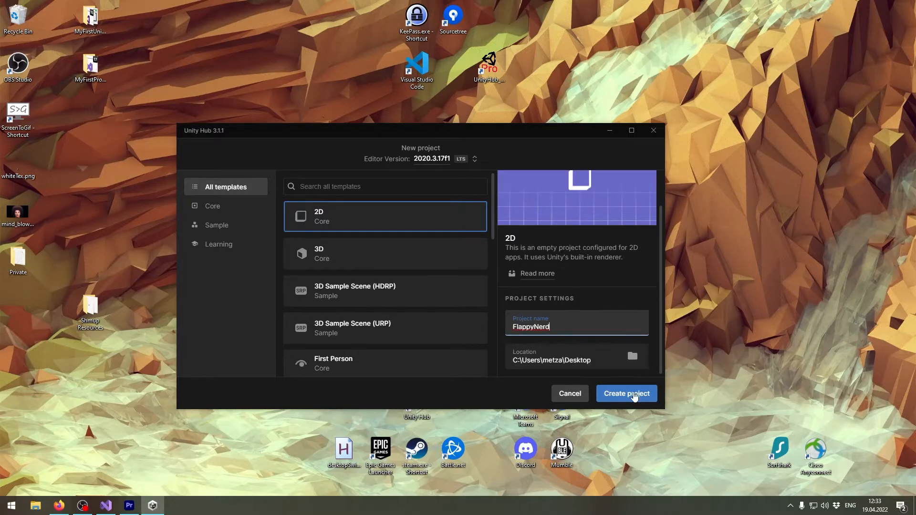
Create the 2D project FlappyNerd on the Desktop
click(635, 395)
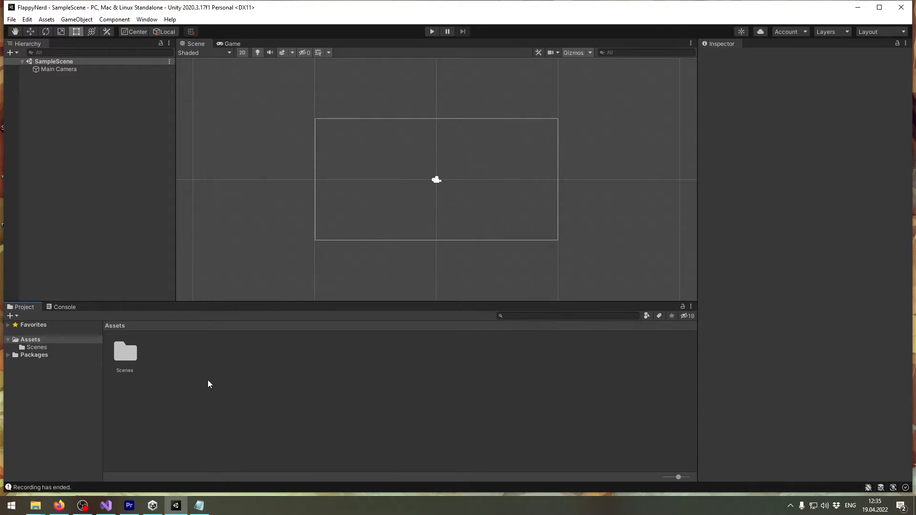
Create a folder named Art inside the project's Assets folder and open it
right_click(165, 362)
click(186, 261)
right_click(163, 350)
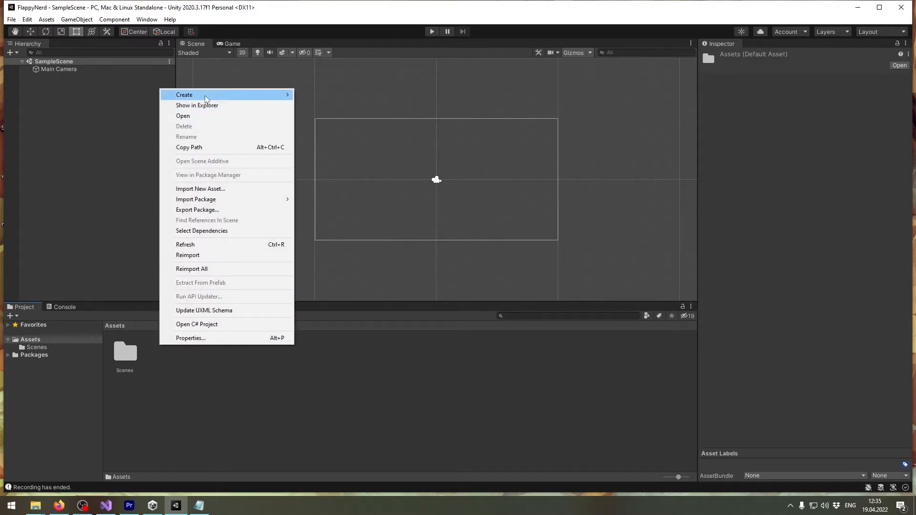
mouse_move(206, 99)
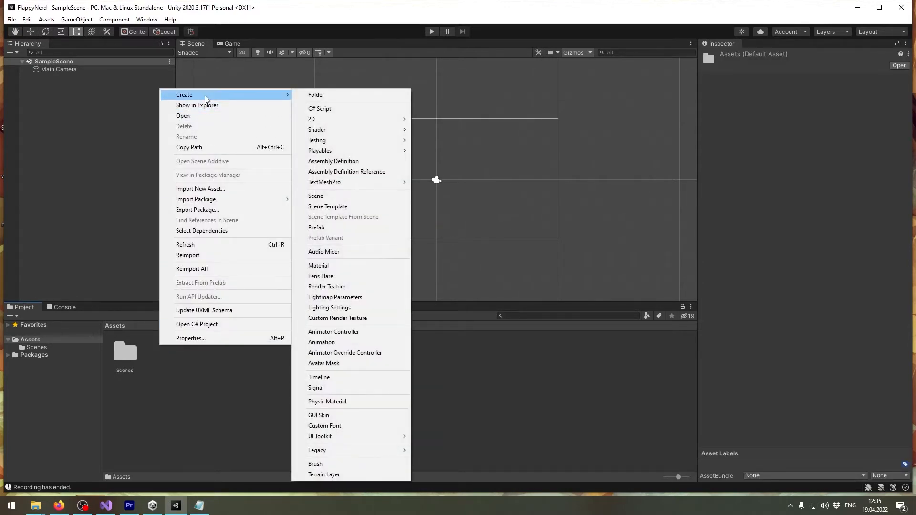
click(326, 97)
text(Art)
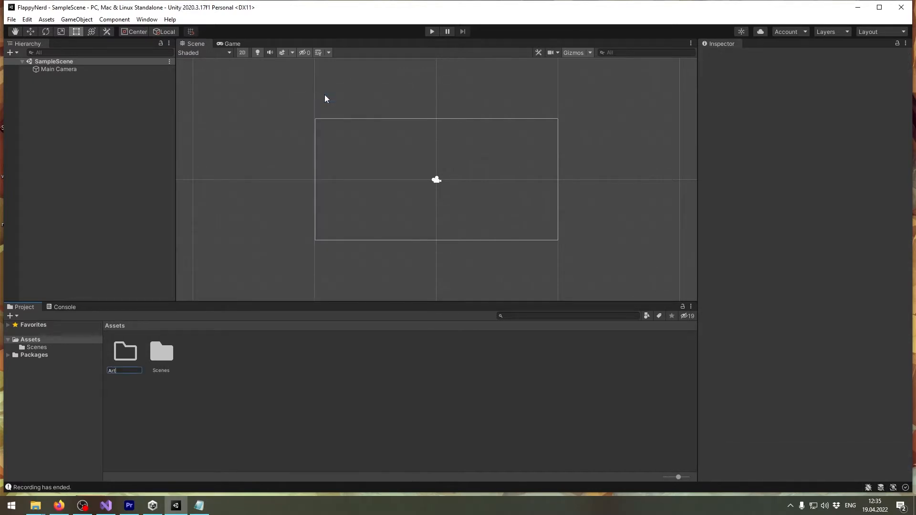
key(Return)
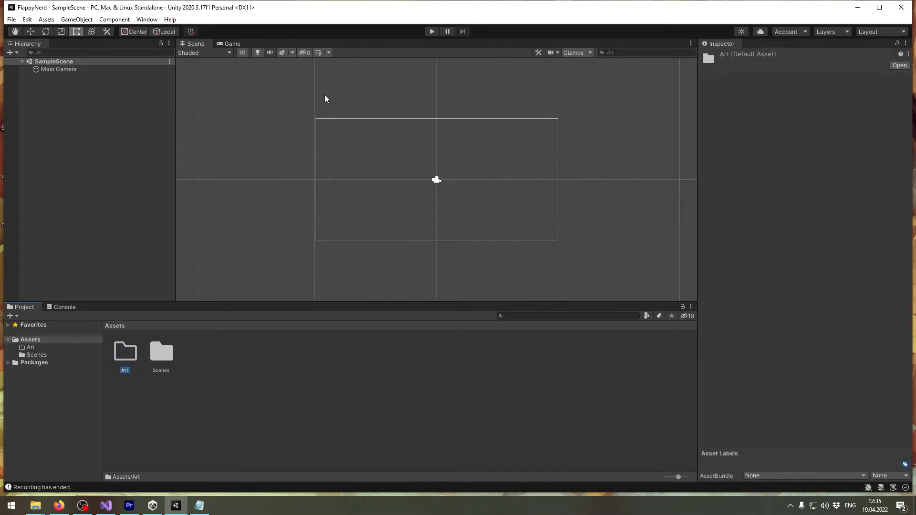
double_click(125, 355)
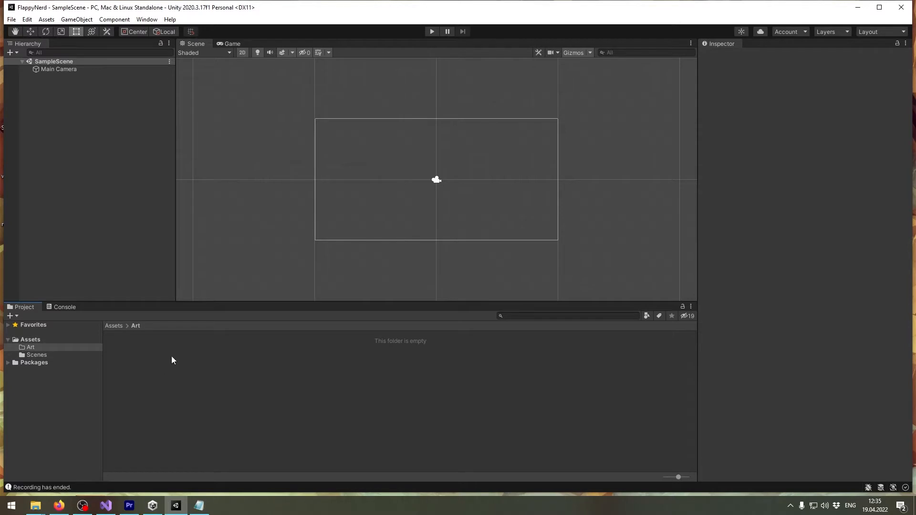
Import nerd.png and tile_0009.png from the desktop's Shmup Resources folder into the project's Art folder
click(858, 7)
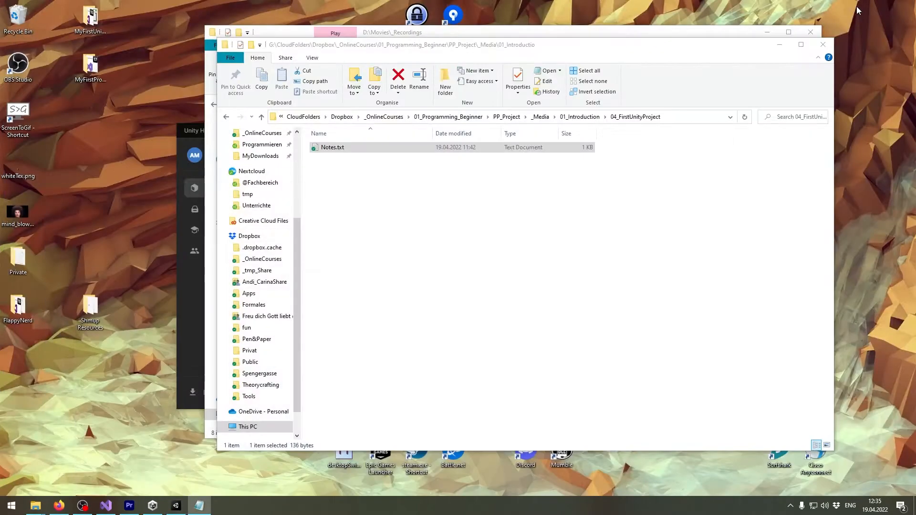
double_click(100, 305)
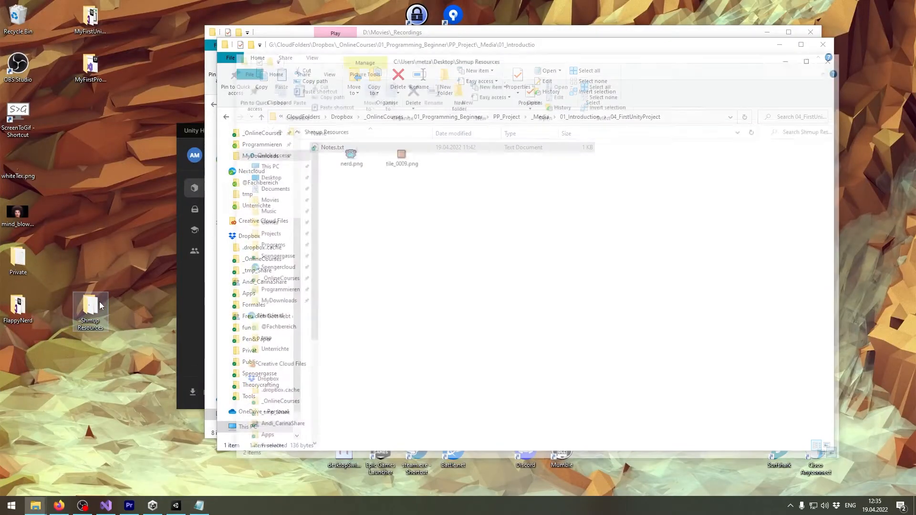
click(354, 153)
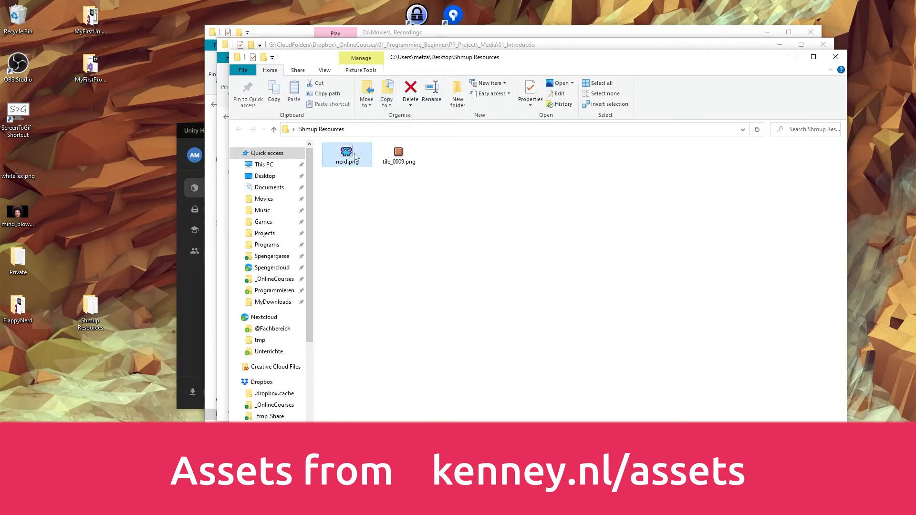
click(389, 159)
click(351, 159)
click(404, 159)
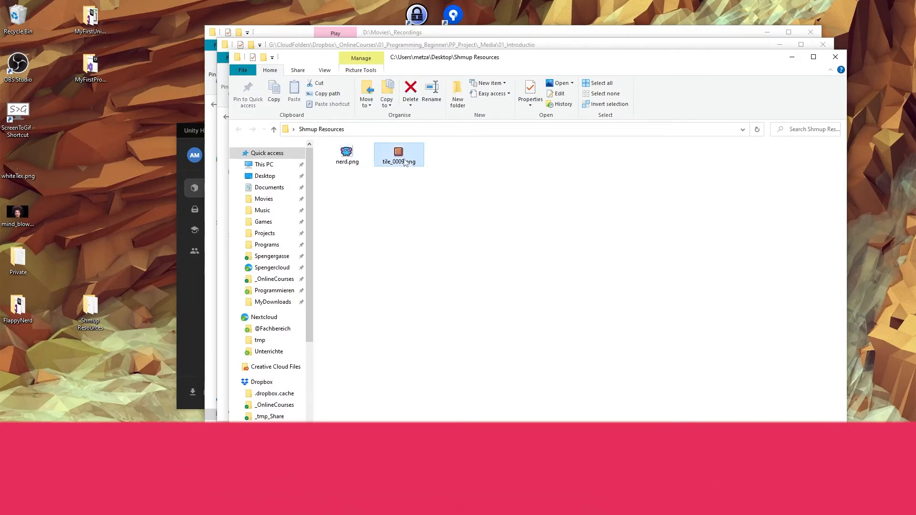
drag(468, 229, 162, 355)
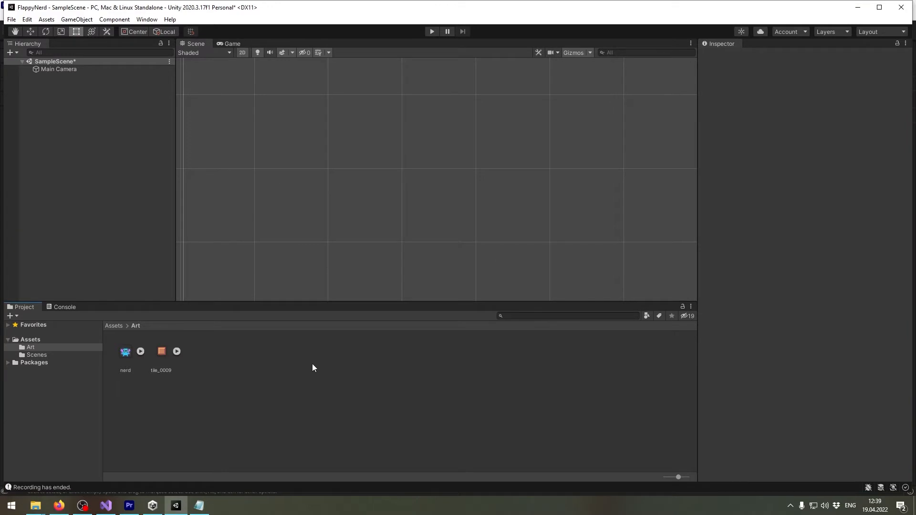
Examine the camera frame in the Scene view, compare it with the Game view, and inspect the Main Camera
scroll(341, 220, down, 5)
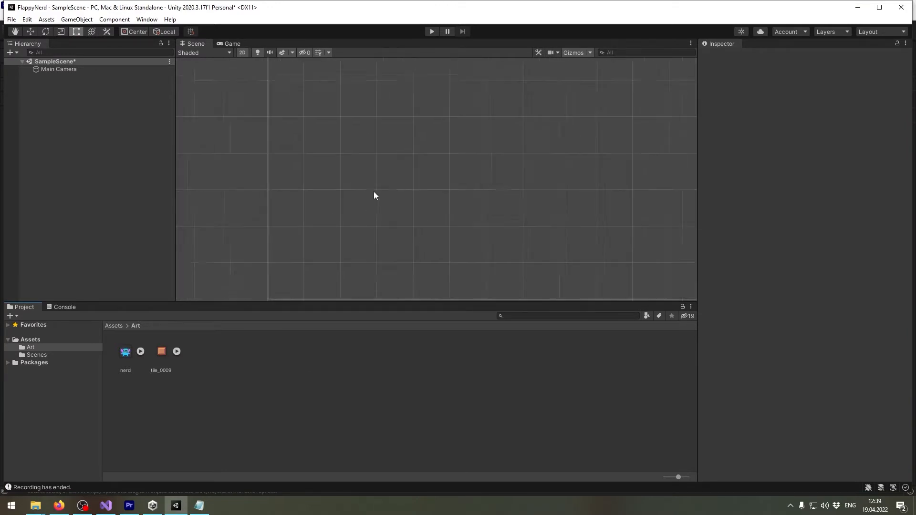
scroll(389, 199, down, 2)
middle_drag(425, 153, 383, 174)
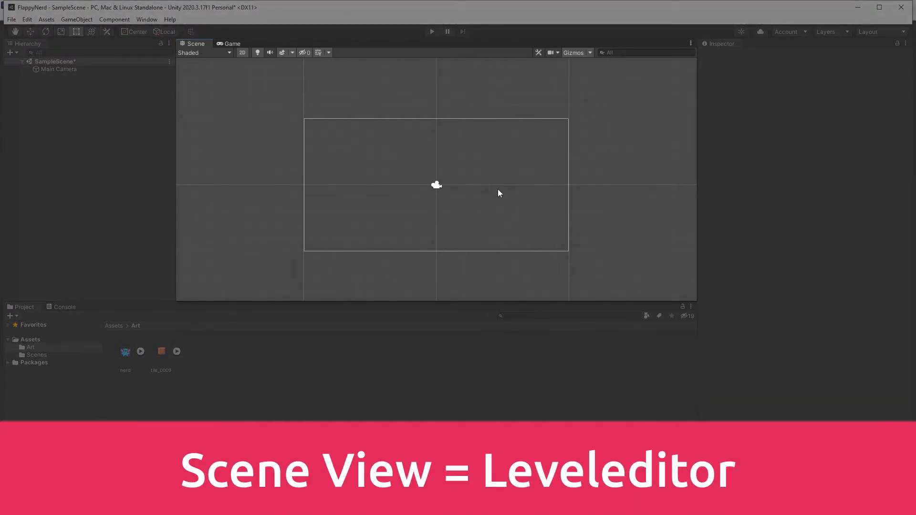
scroll(395, 225, up, 2)
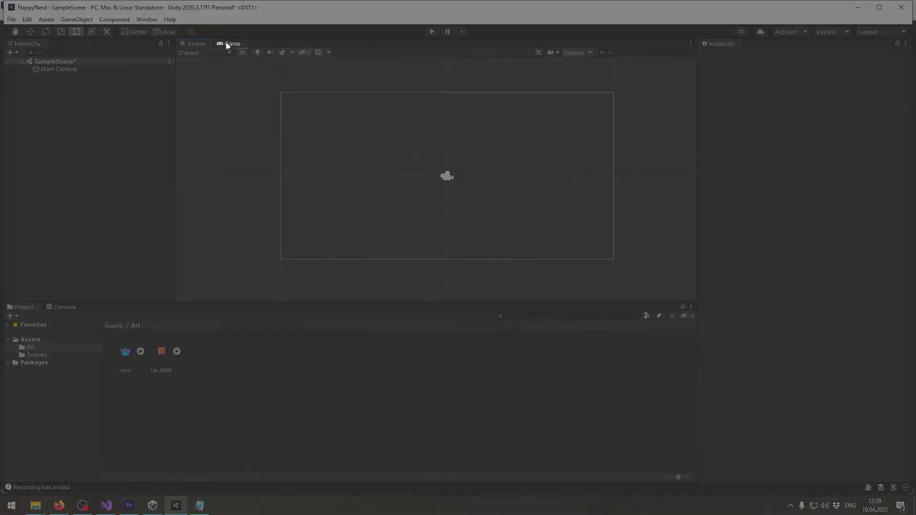
click(225, 43)
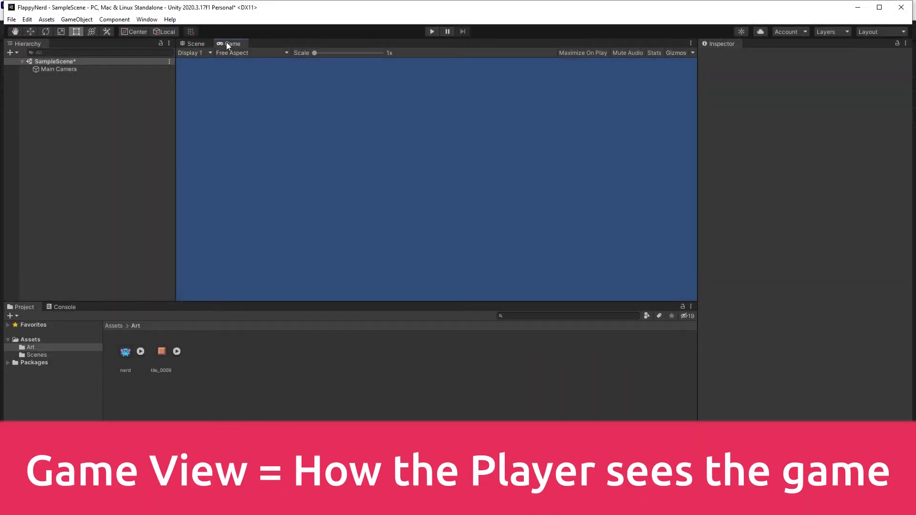
click(200, 44)
click(447, 176)
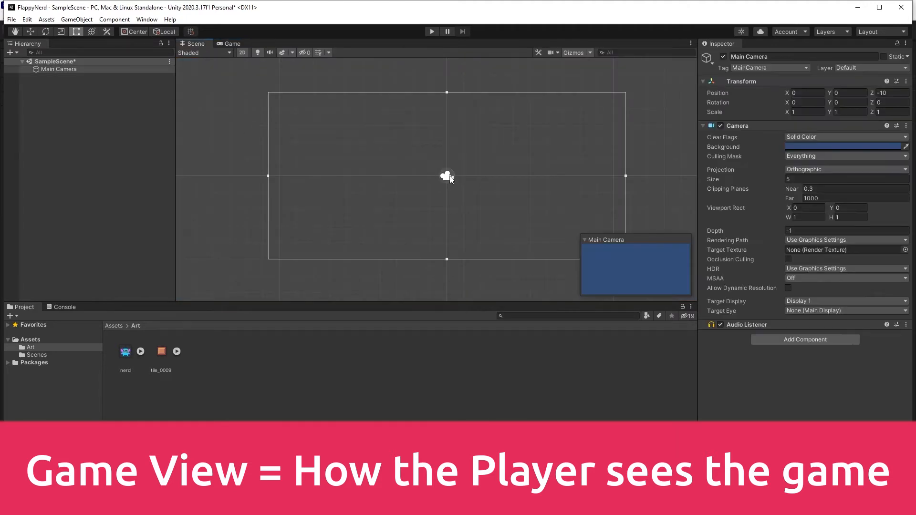
click(405, 285)
Place the nerd sprite in the scene at about X -3.45, Y -0.34 and check its size in the Game view
click(125, 356)
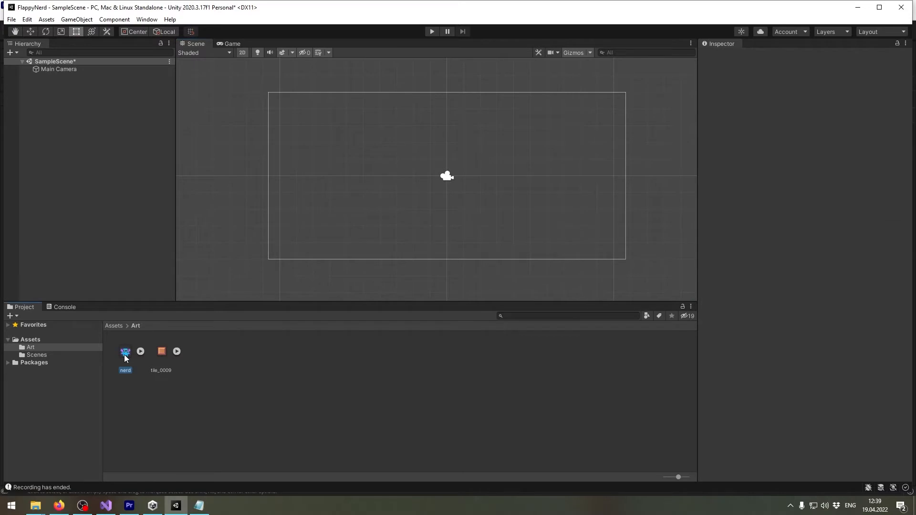
drag(126, 358, 356, 266)
drag(390, 183, 390, 183)
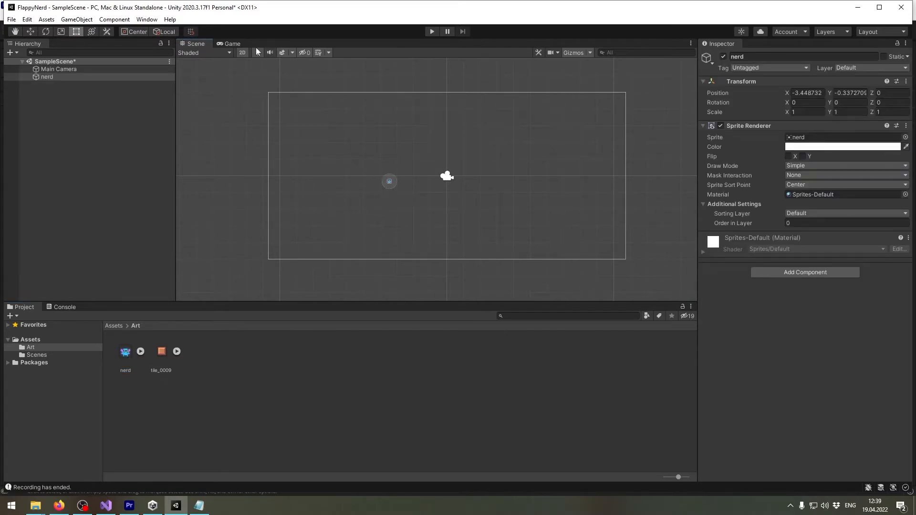
click(230, 43)
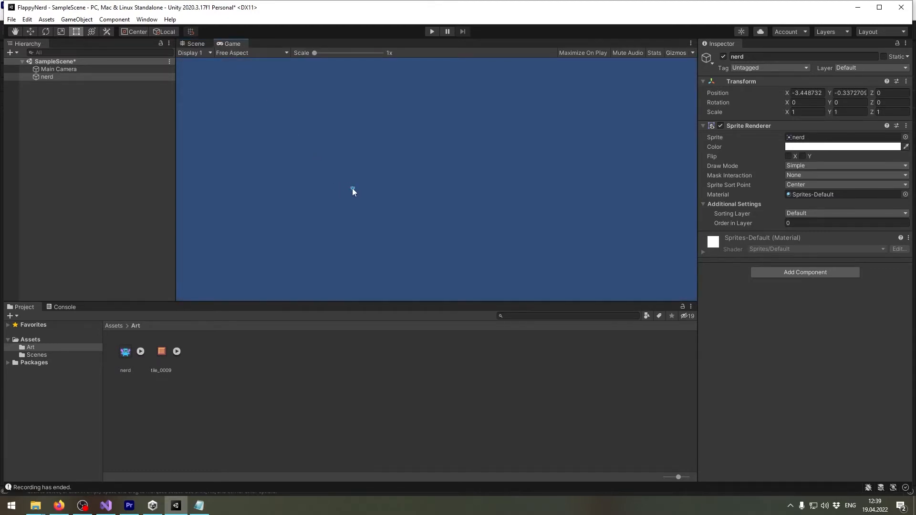
click(196, 43)
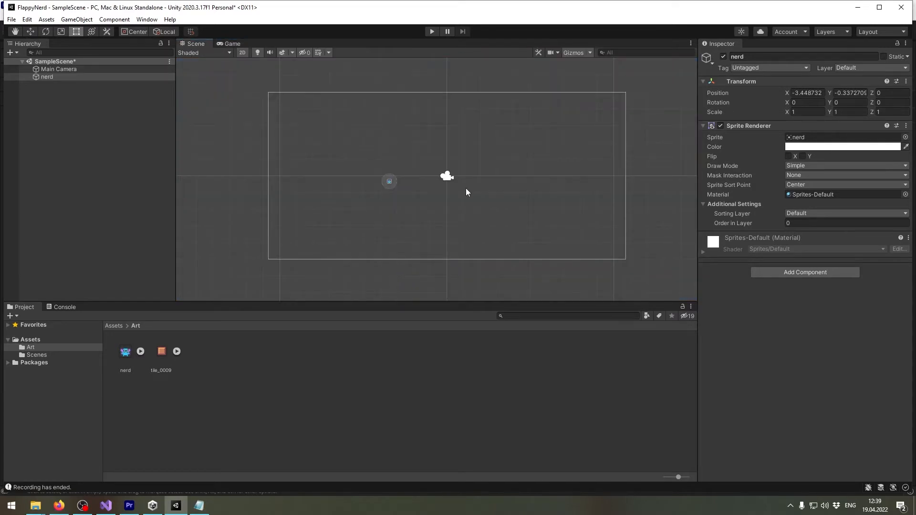
Look up the pixel dimensions of nerd.png in its file properties in File Explorer, and return to Unity
click(277, 385)
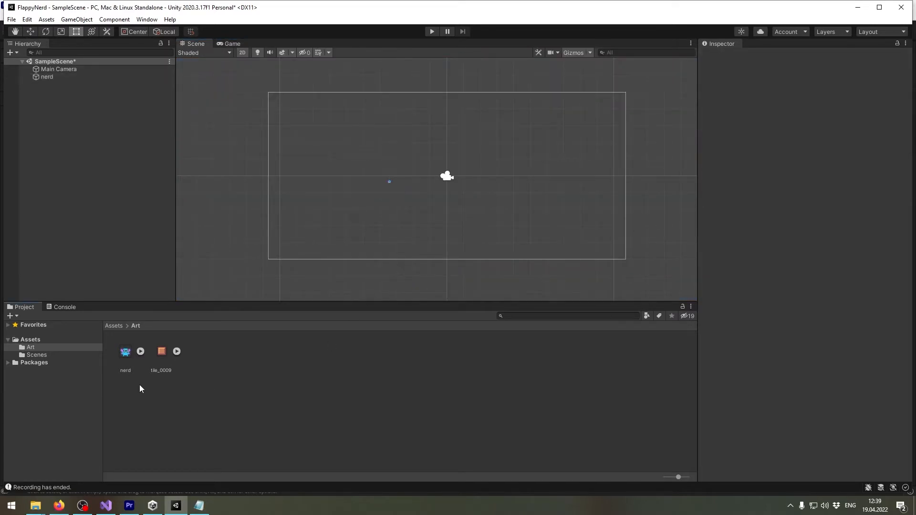
mouse_move(35, 506)
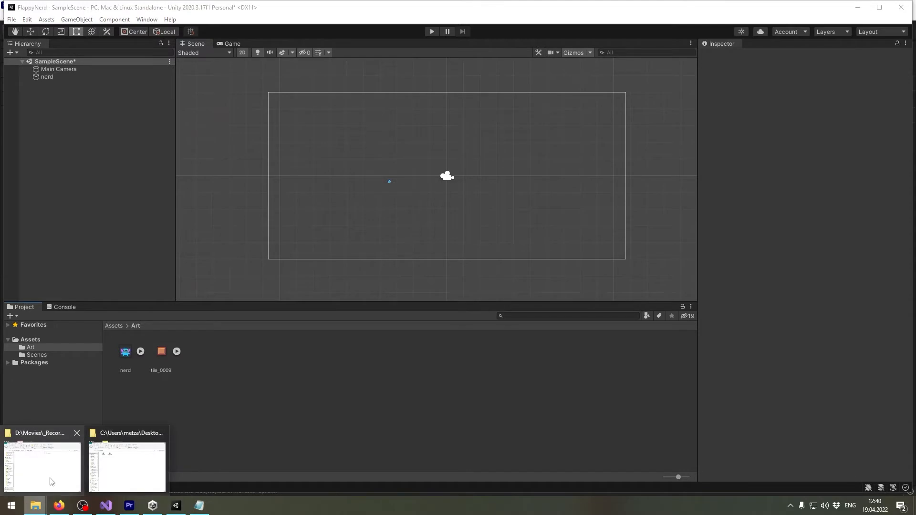
mouse_move(51, 482)
click(127, 470)
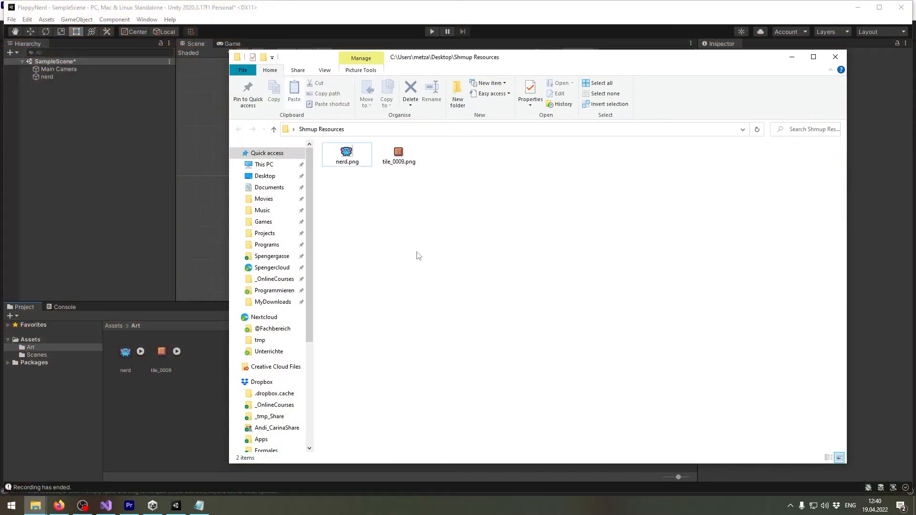
click(356, 156)
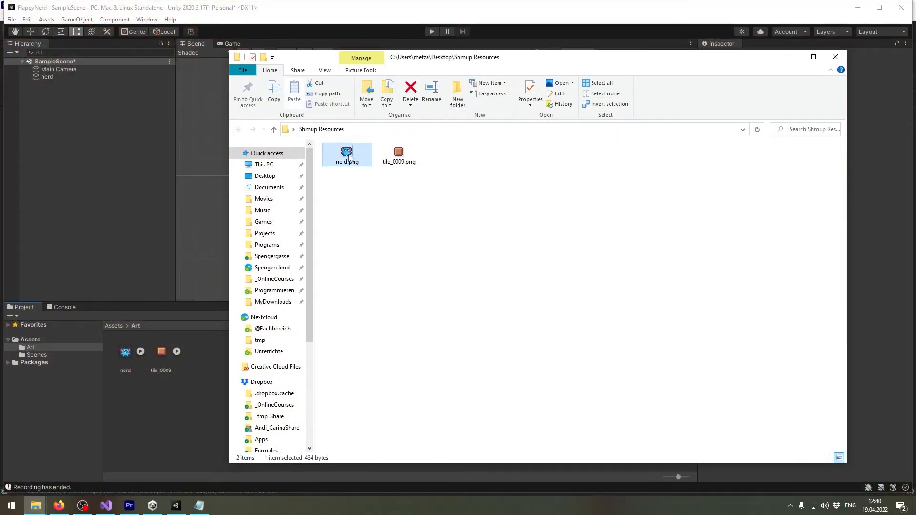
right_click(346, 157)
click(377, 487)
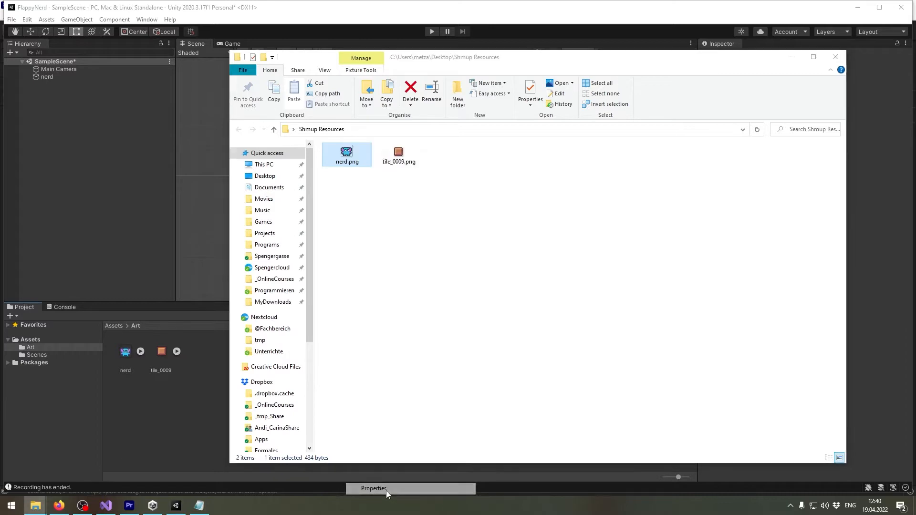
click(409, 178)
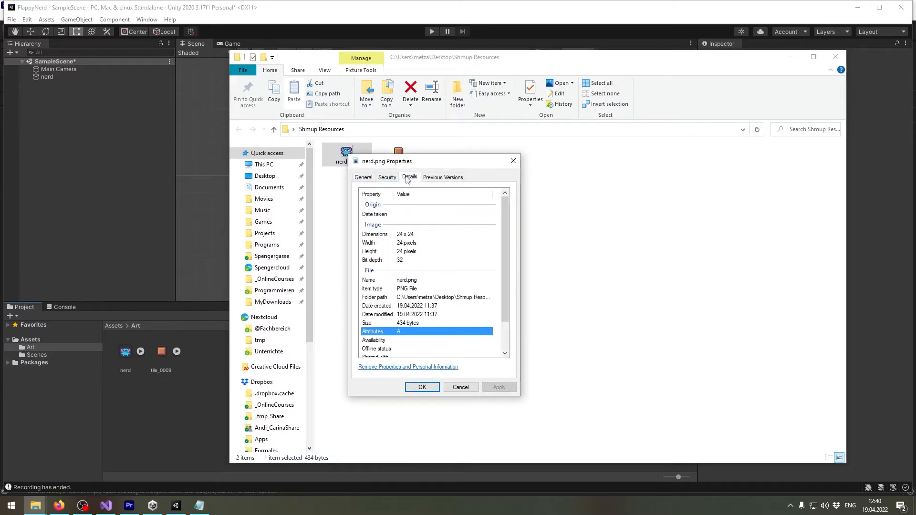
click(403, 236)
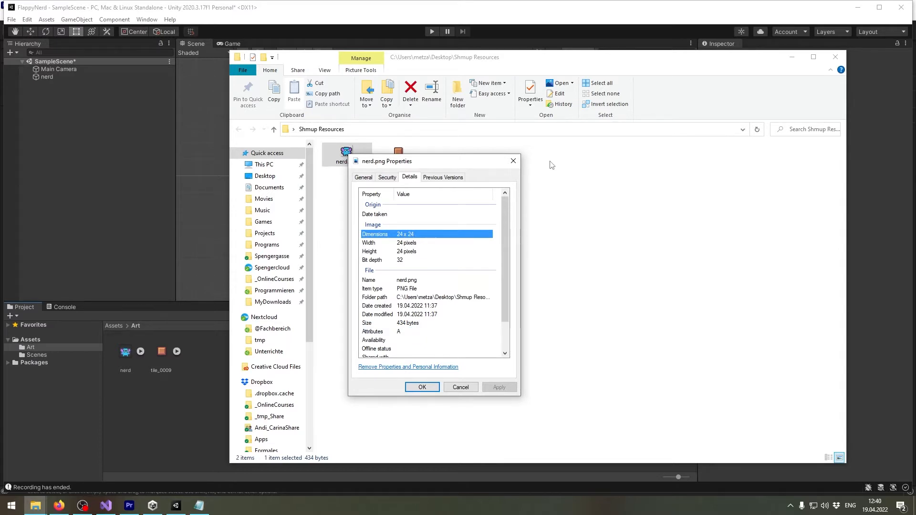
click(512, 162)
click(546, 2)
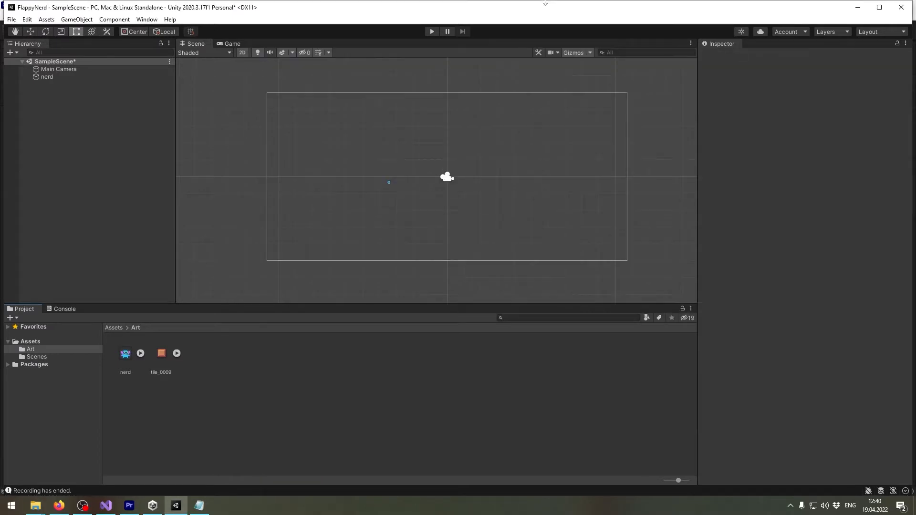
Set the nerd texture's Pixels Per Unit to 24 and apply the import settings
click(119, 353)
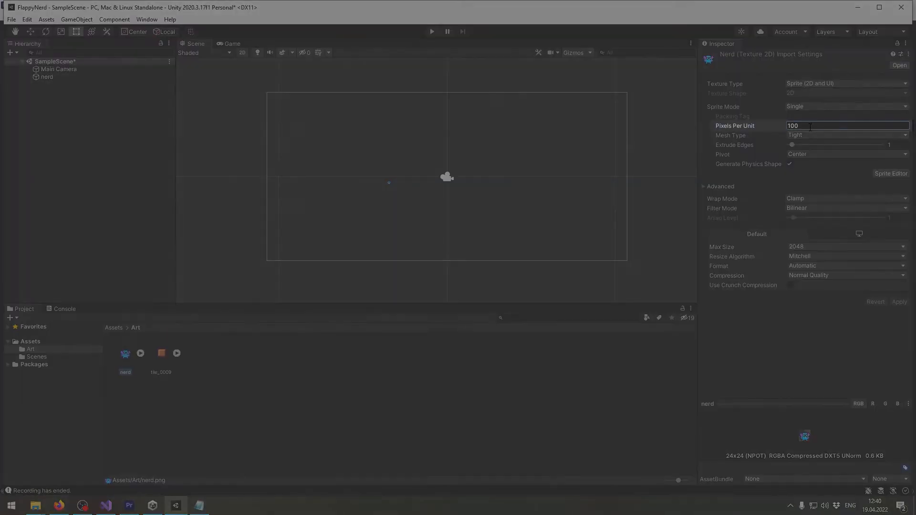
click(812, 126)
text(24)
click(905, 303)
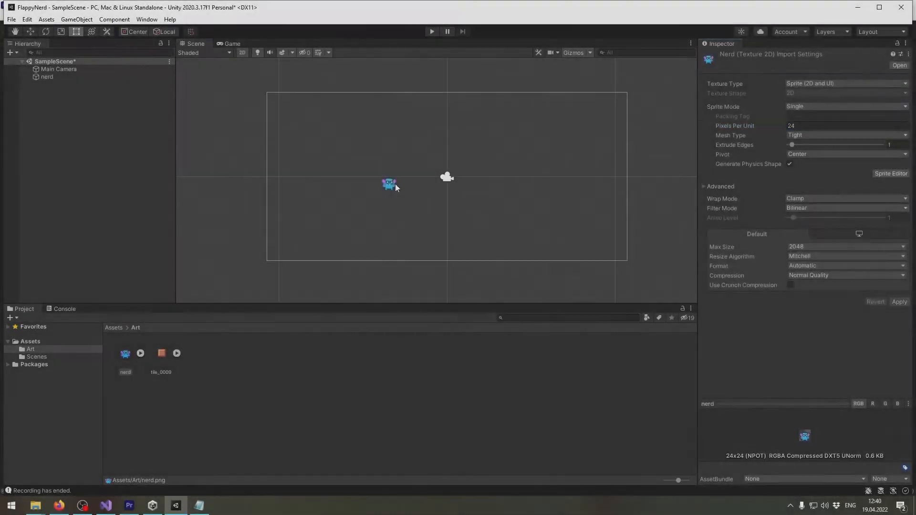
Move the nerd object to about X -3.5, Y -0.49 so it fits a single grid cell
click(390, 184)
scroll(394, 179, up, 5)
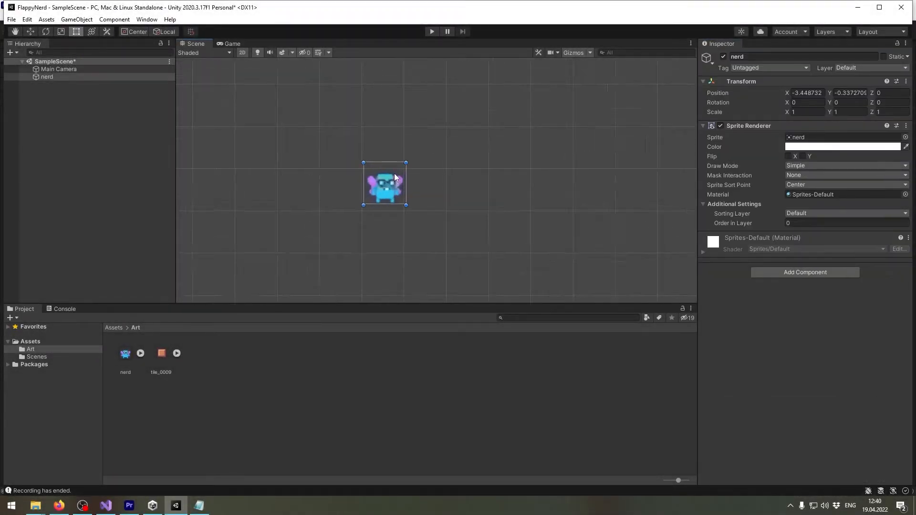
scroll(394, 173, up, 3)
drag(399, 187, 395, 195)
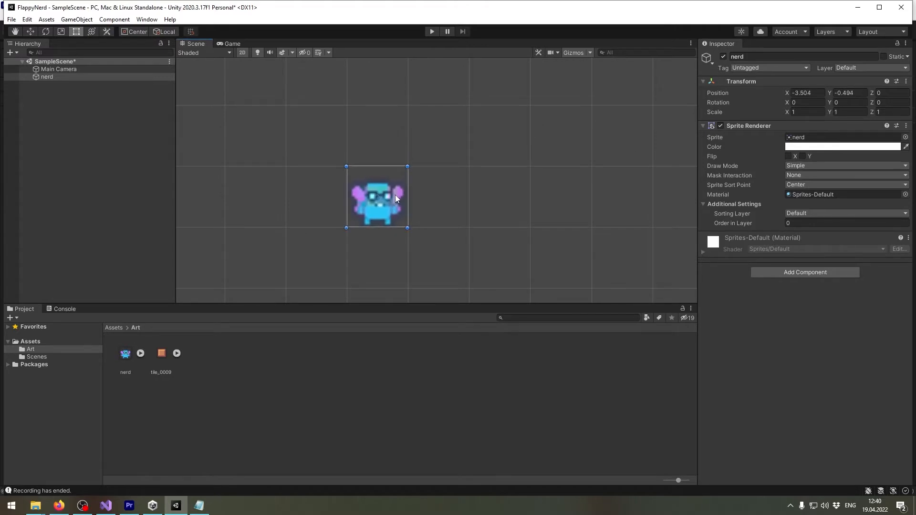
scroll(392, 192, down, 4)
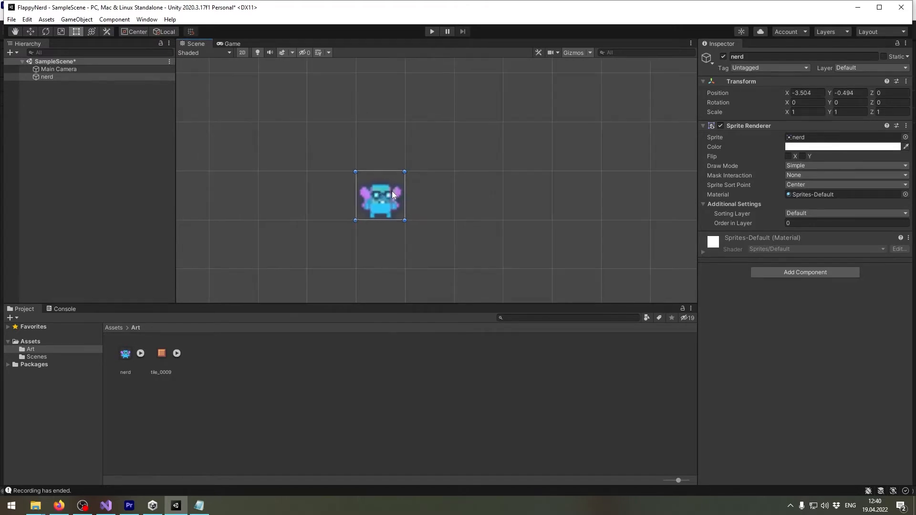
Check the resized nerd in the Game view and examine its pixel sharpness up close in the Scene view
click(233, 44)
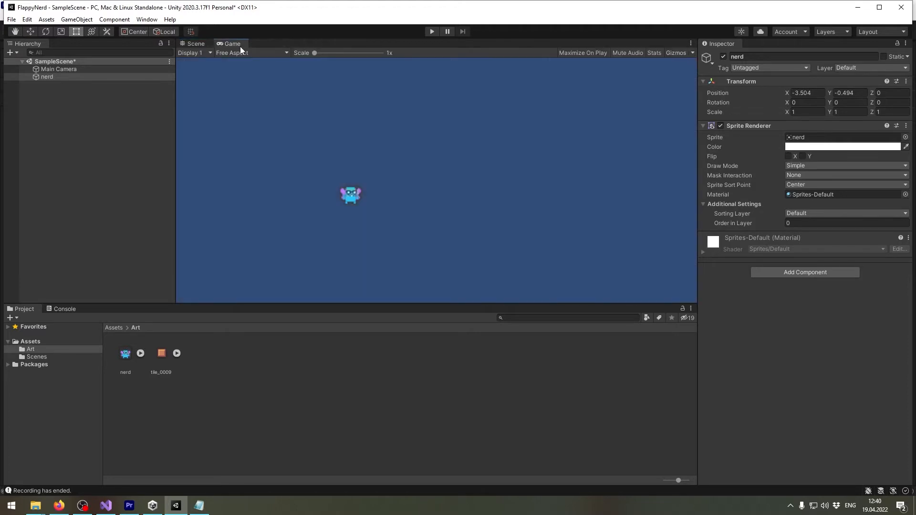
click(196, 43)
scroll(339, 184, up, 2)
scroll(410, 200, up, 5)
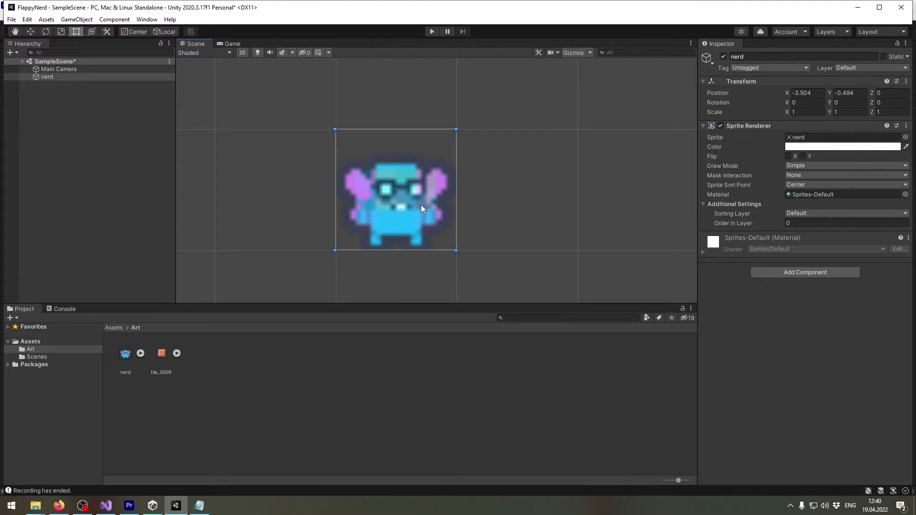
Set the Filter Mode of both the nerd and tile_0009 textures to Point (no filter) and apply the import settings
click(126, 355)
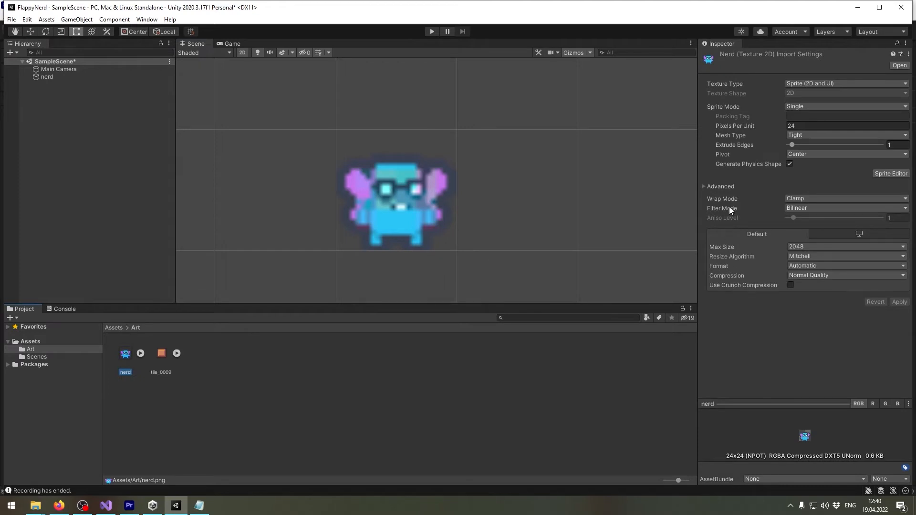
ctrl+click(164, 354)
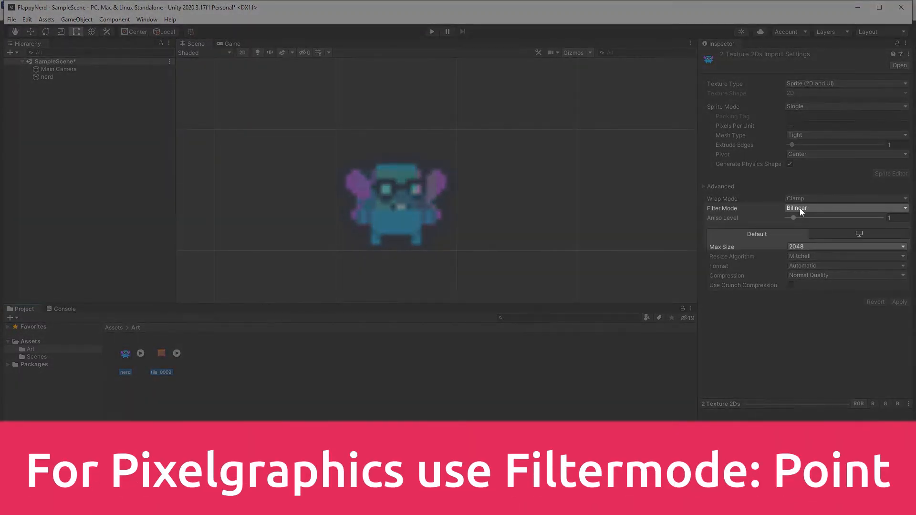
click(801, 209)
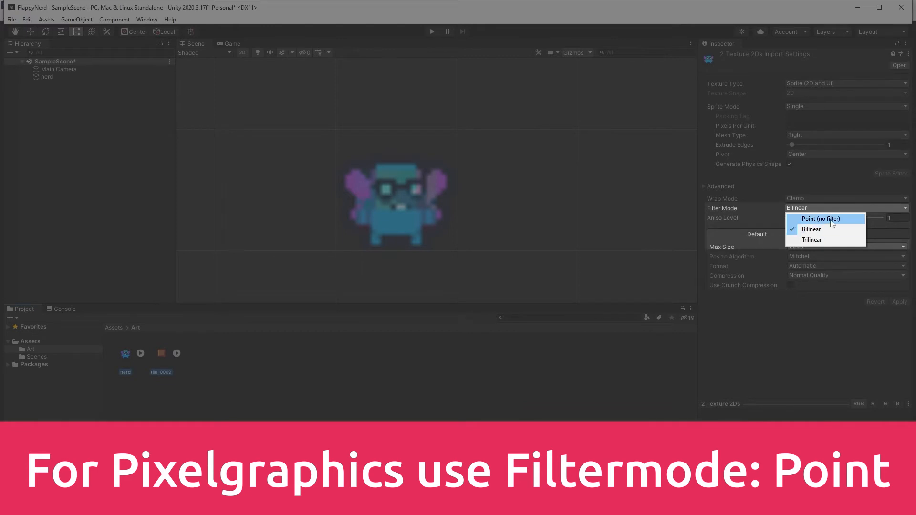
click(822, 219)
click(899, 302)
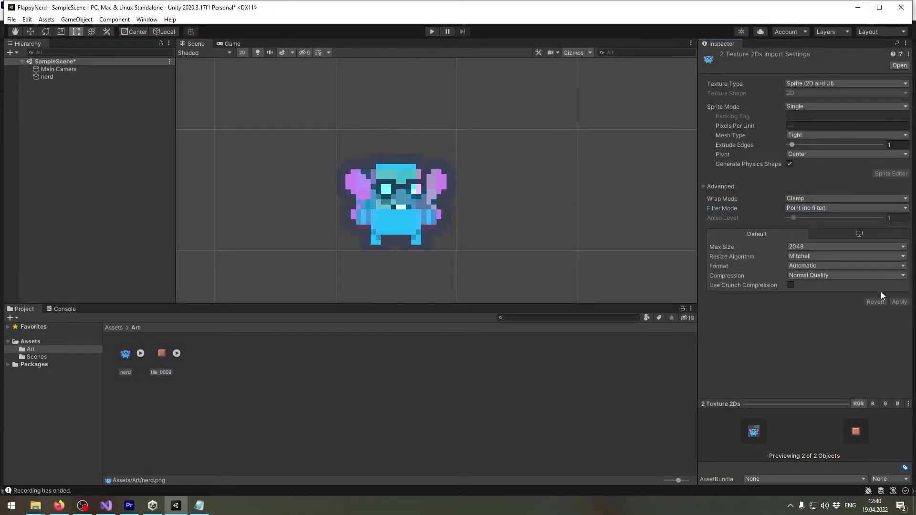
Check the nerd's pixel sharpness up close in the Scene view and in the Game view
click(402, 208)
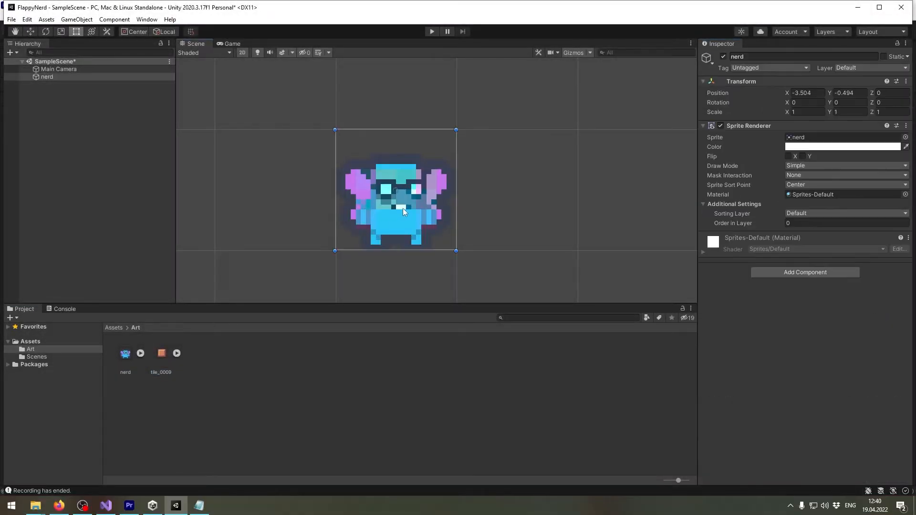
scroll(402, 209, down, 1)
scroll(403, 208, up, 1)
scroll(402, 208, down, 1)
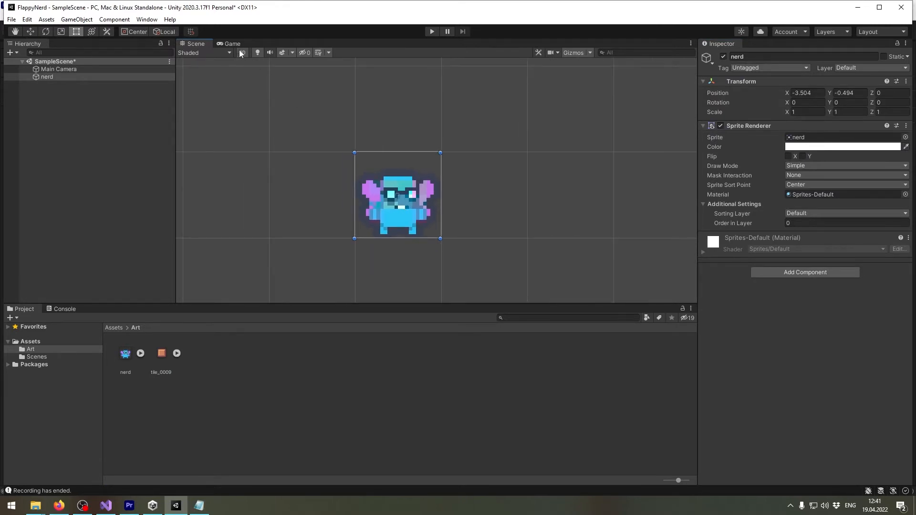
click(231, 43)
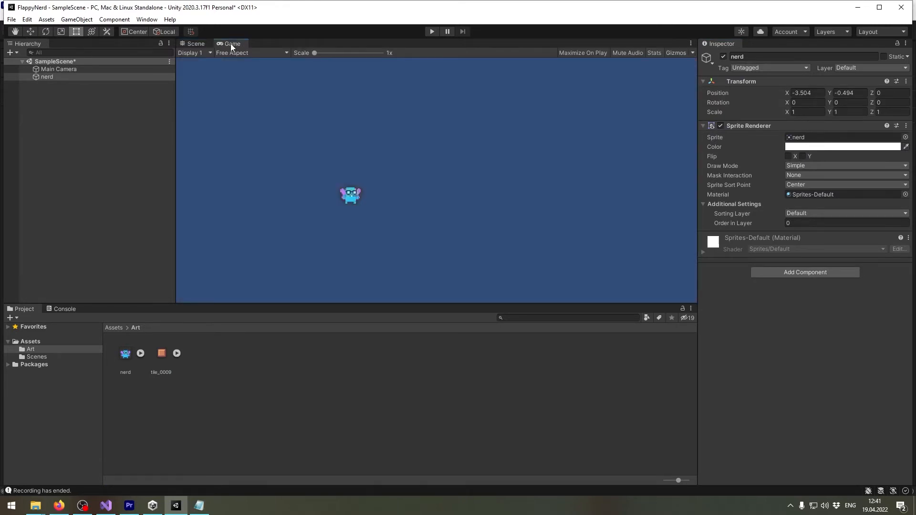
click(195, 44)
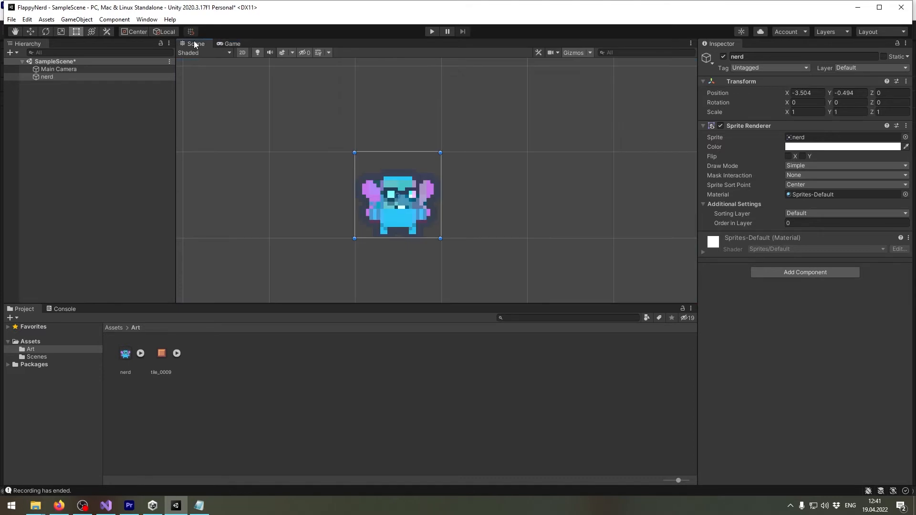
Try the tile_0009 sprite near the camera frame's lower edge at about X 0.45, Y -4.52 to judge its size, and delete it
scroll(442, 235, down, 4)
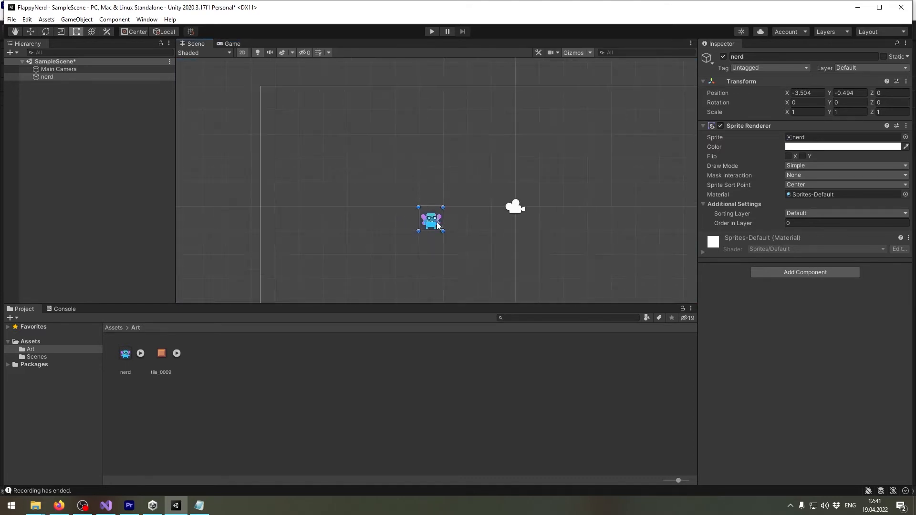
scroll(408, 210, down, 1)
click(413, 215)
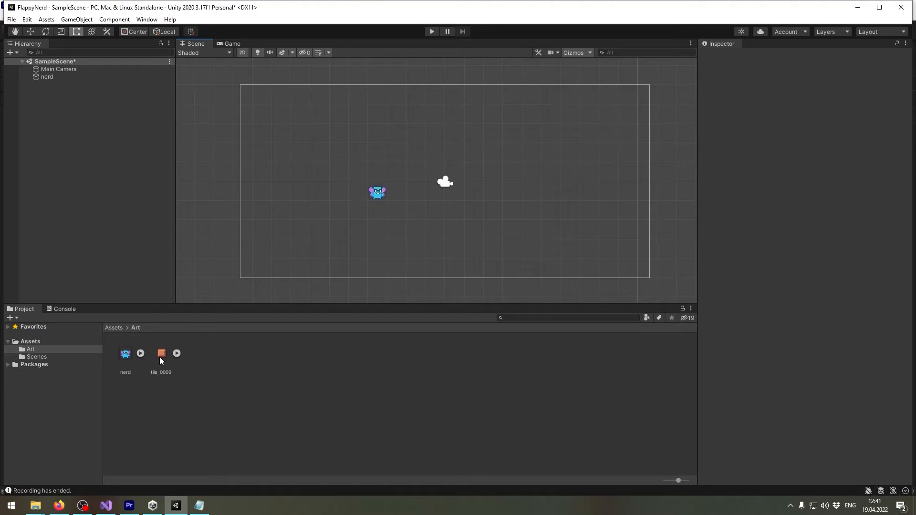
drag(159, 357, 453, 268)
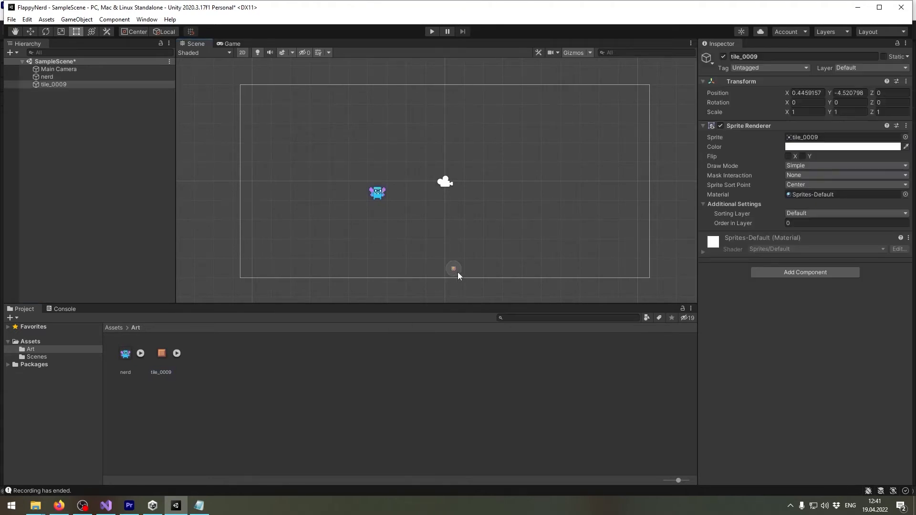
scroll(454, 271, up, 8)
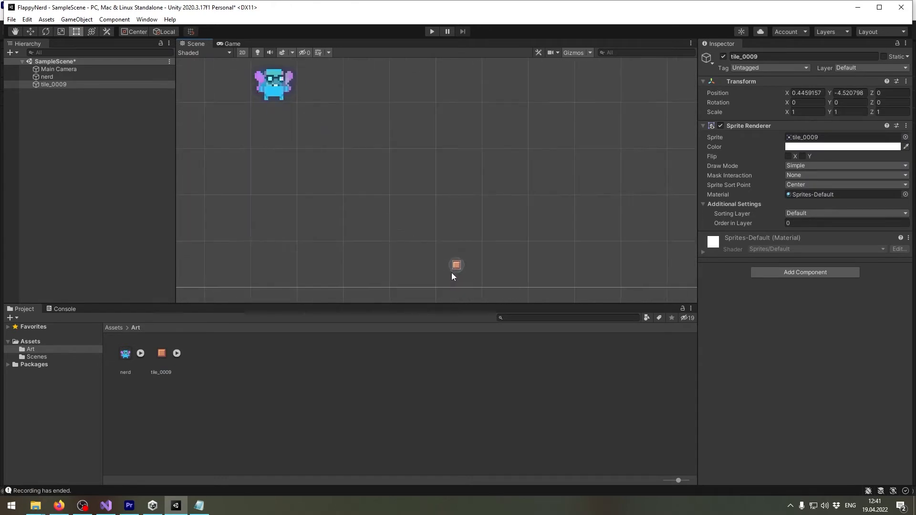
scroll(457, 267, up, 5)
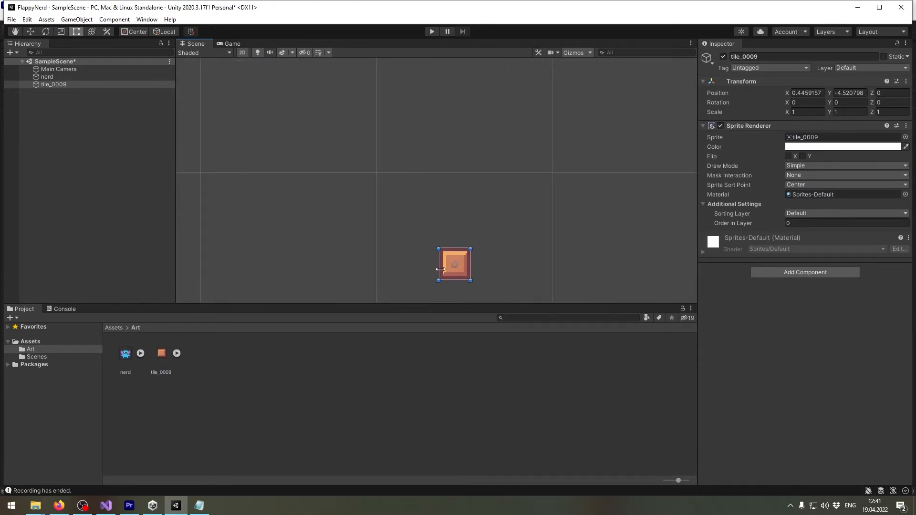
scroll(458, 257, down, 8)
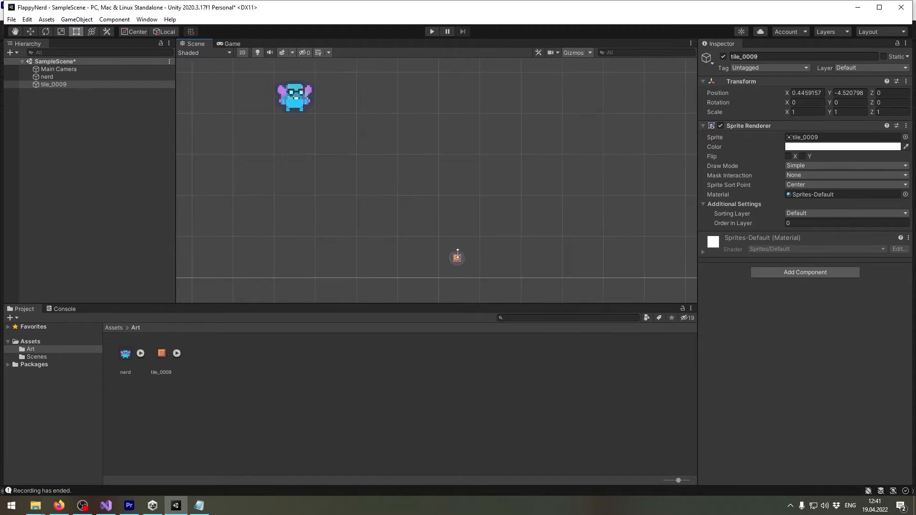
key(Delete)
Look up the pixel dimensions of tile_0009.png in its file properties in File Explorer, and return to Unity
click(161, 354)
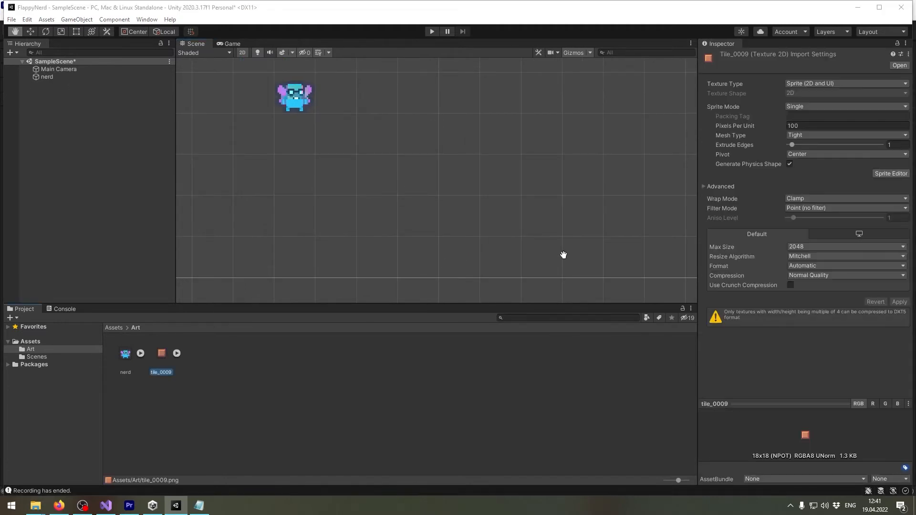
key(alt+Tab)
click(399, 155)
right_click(399, 155)
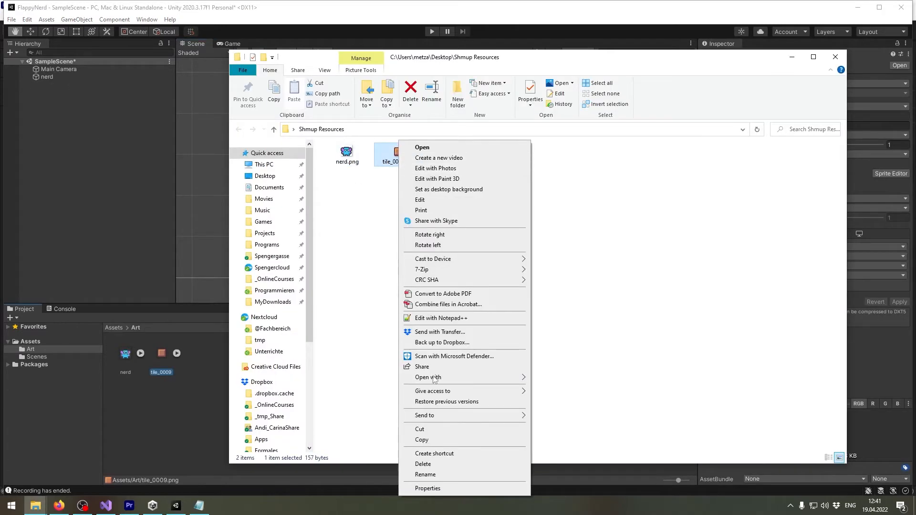
click(430, 488)
click(464, 176)
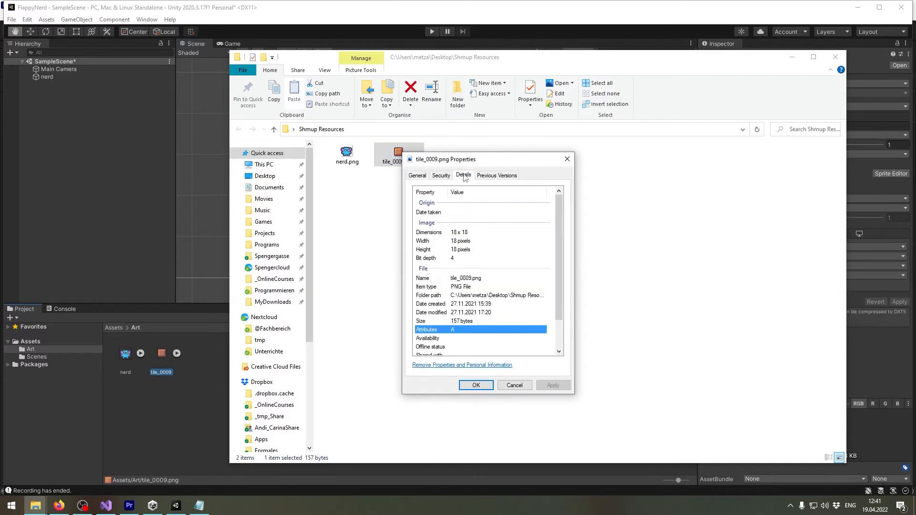
click(460, 233)
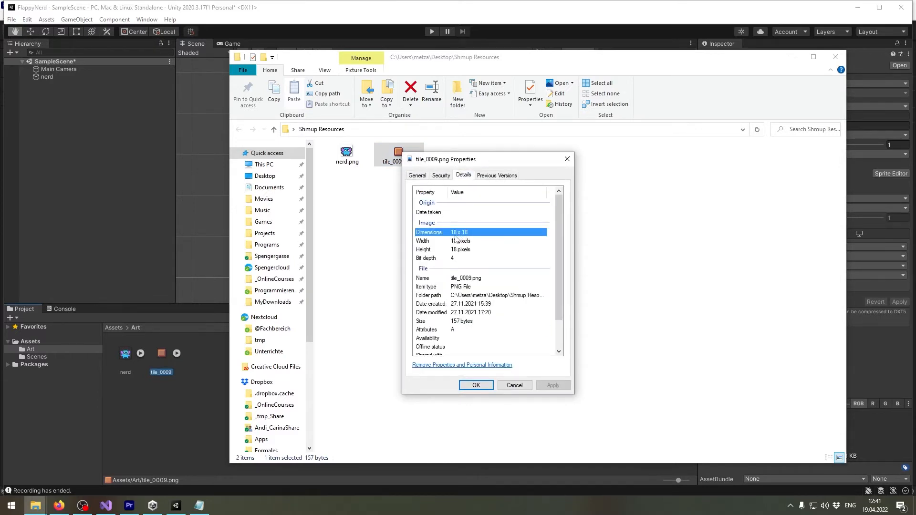
click(567, 159)
click(531, 38)
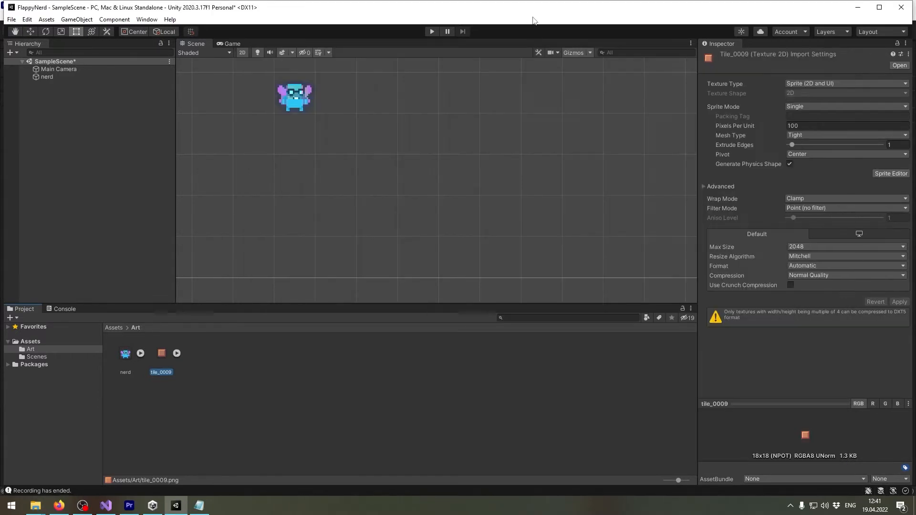
Set tile_0009's Pixels Per Unit to 18 and place the tile beside the nerd at about X -1.5, Y -0.52
click(820, 126)
text(18)
drag(161, 354, 377, 96)
scroll(471, 205, down, 4)
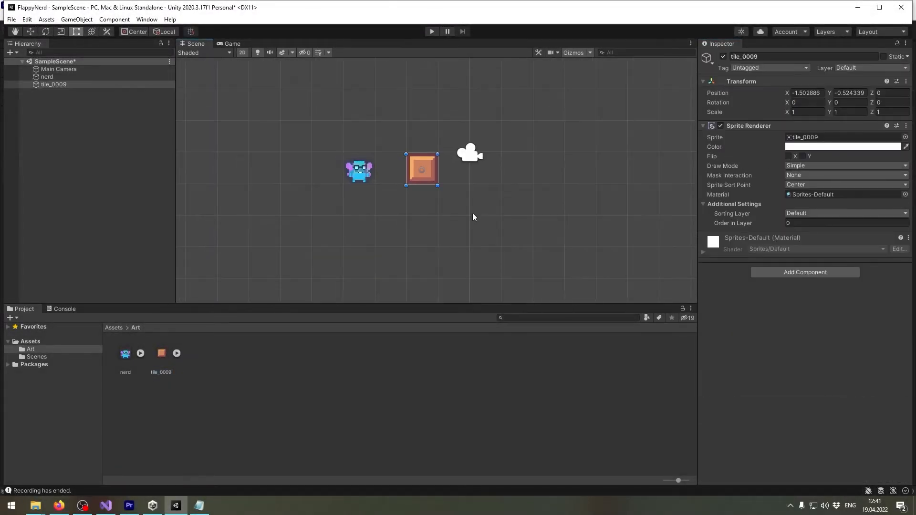
scroll(479, 210, down, 3)
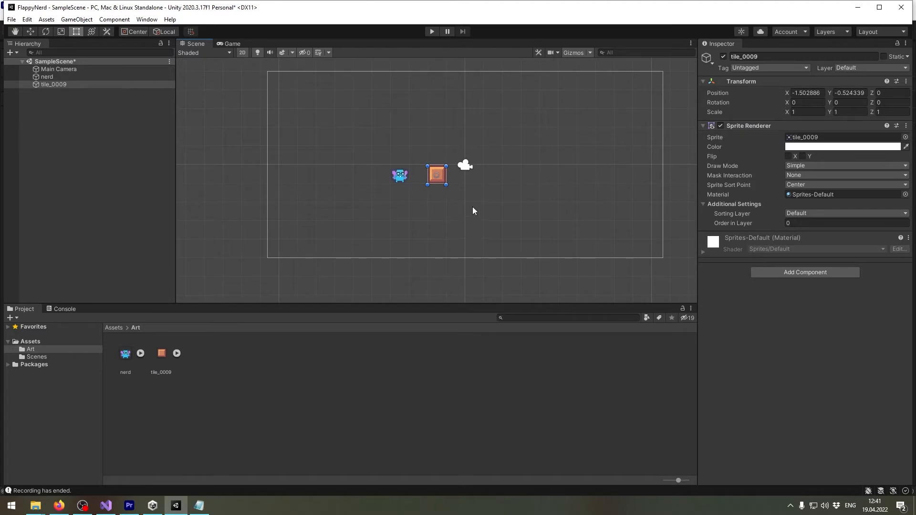
key(ctrl+d)
key(w)
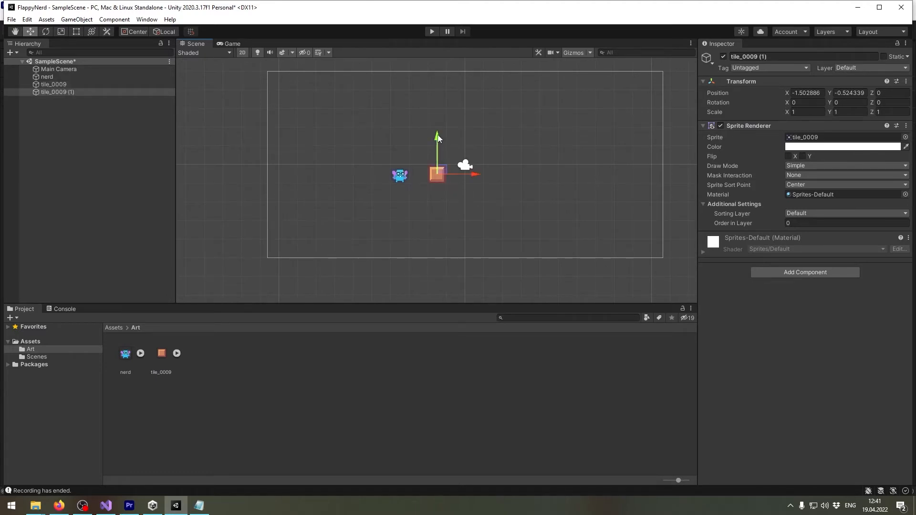
key(ctrl+z)
Stack four copies of tile_0009 directly below the original, one unit apart, down to the camera frame's lower edge
scroll(448, 177, up, 3)
click(81, 85)
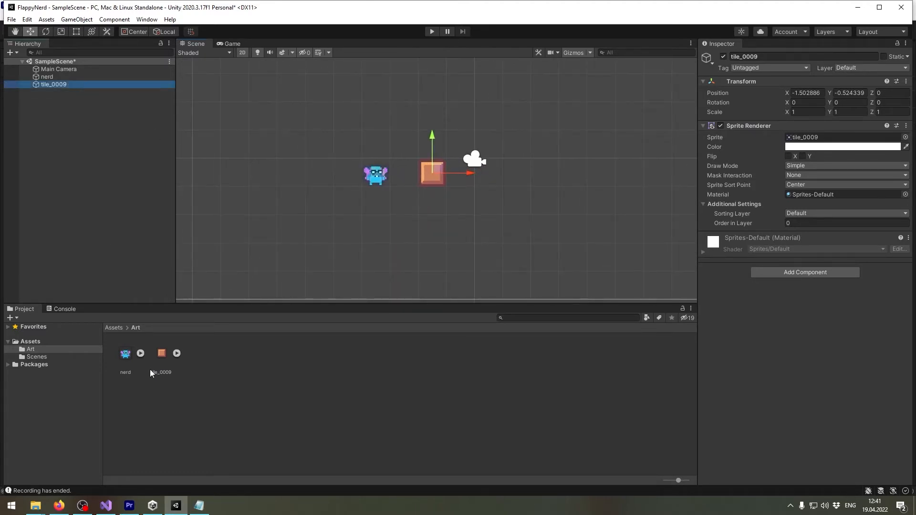
click(79, 90)
click(79, 90)
key(ctrl+d)
drag(440, 134, 439, 193)
key(ctrl+v)
key(ctrl+v)
drag(432, 135, 434, 214)
key(ctrl+v)
drag(433, 139, 438, 251)
Add three more tile copies above a two-cell gap in the same column, at about Y 2.48, 3.48 and 4.48
key(ctrl+v)
ctrl+drag(433, 134, 425, 49)
middle_drag(461, 112, 471, 213)
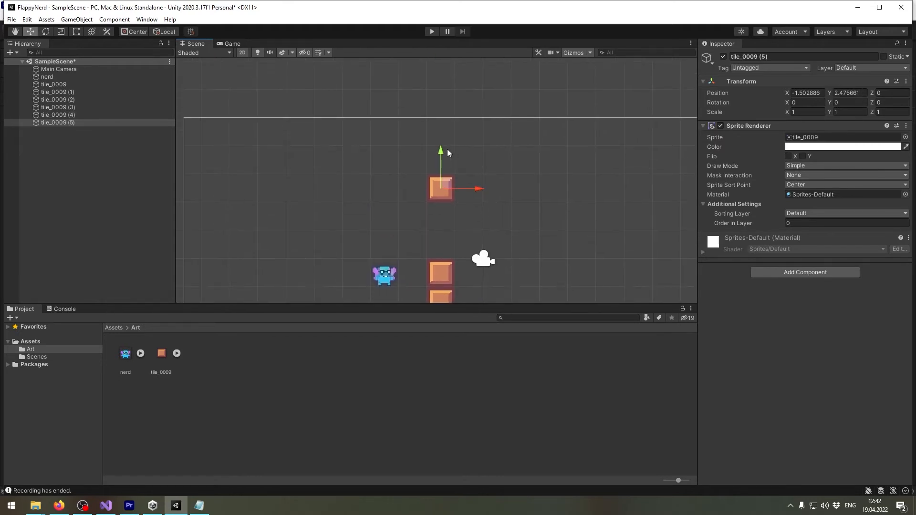
key(ctrl+v)
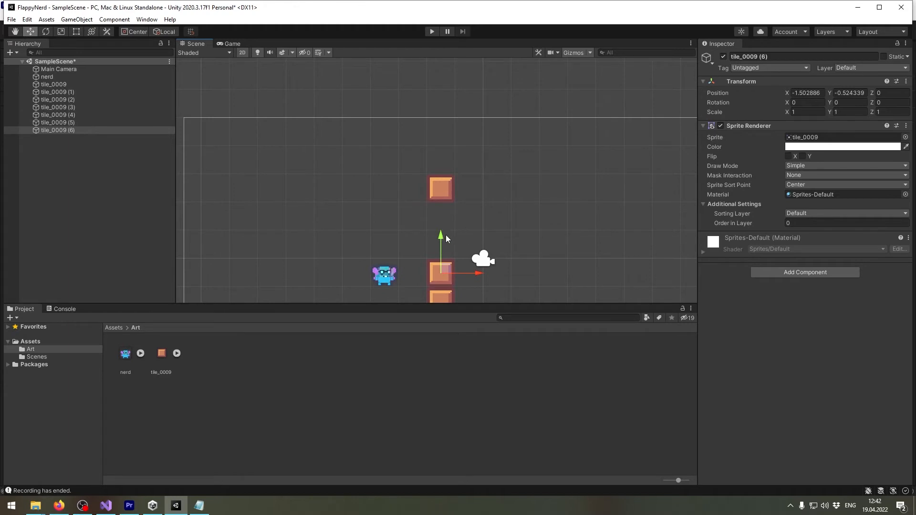
ctrl+drag(442, 236, 442, 125)
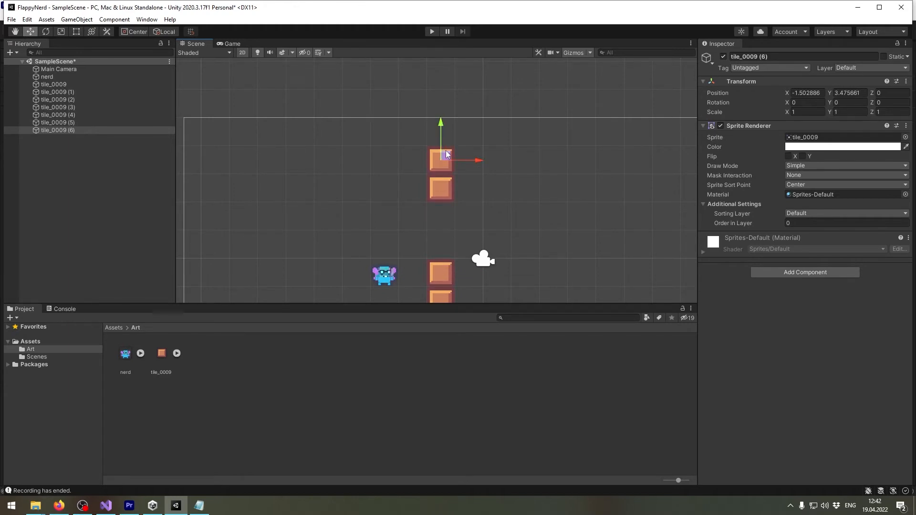
key(ctrl+v)
ctrl+drag(441, 237, 441, 98)
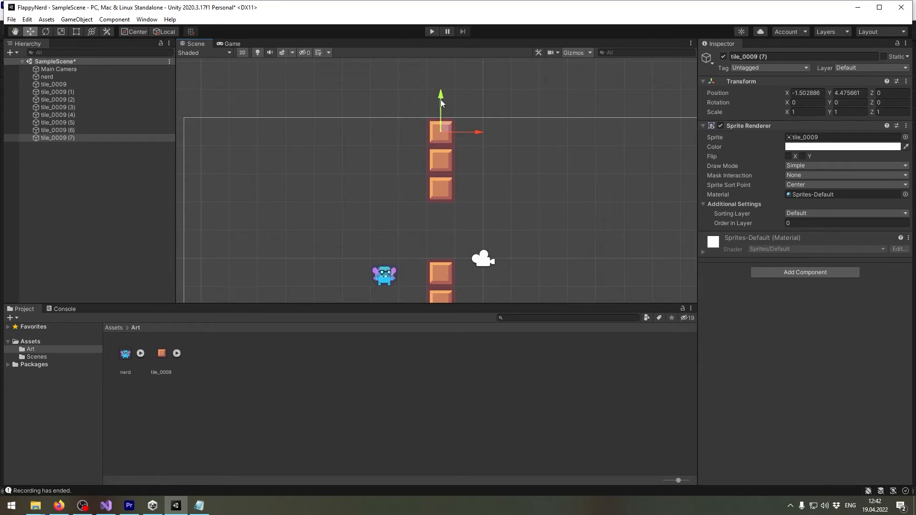
Examine the tile column and its gap against the camera frame with nothing selected
scroll(463, 194, down, 2)
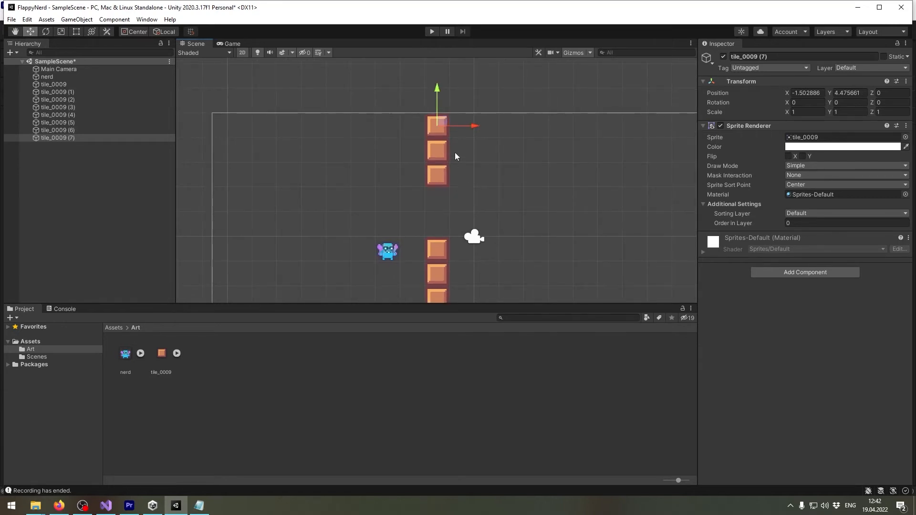
mouse_move(478, 126)
ctrl+mouse_down()
mouse_move(498, 133)
mouse_move(473, 130)
ctrl+mouse_up()
scroll(451, 165, up, 2)
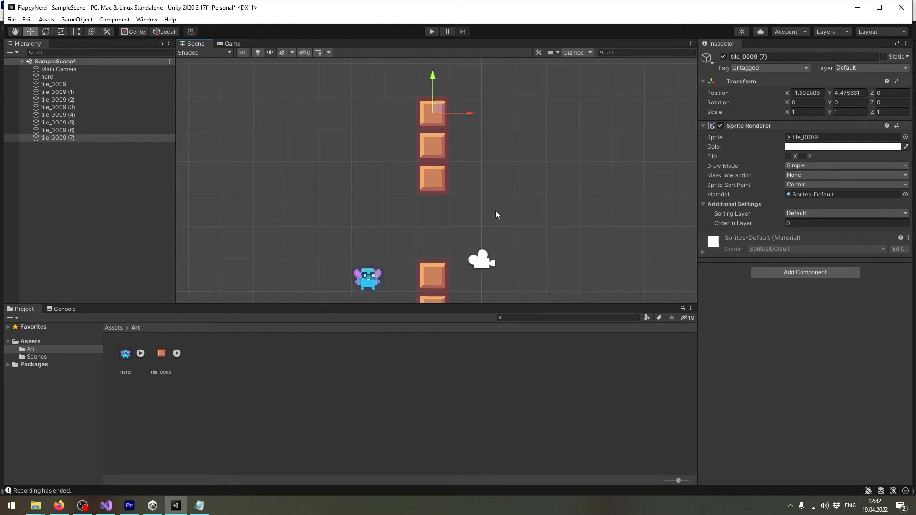
scroll(495, 210, down, 2)
click(510, 152)
scroll(508, 162, down, 2)
scroll(508, 170, down, 4)
scroll(505, 236, up, 5)
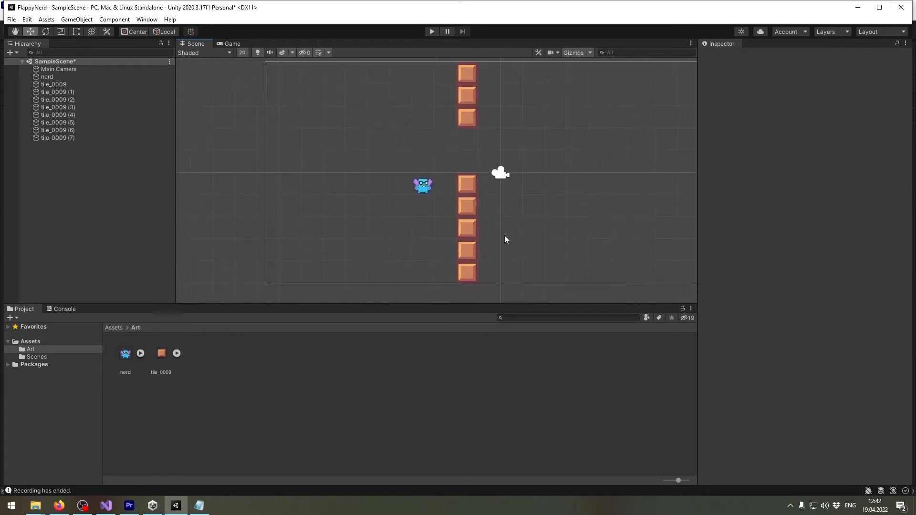
Move the nerd up in front of the gap in the tile column, to about X -3.82, Y 1.19
click(424, 188)
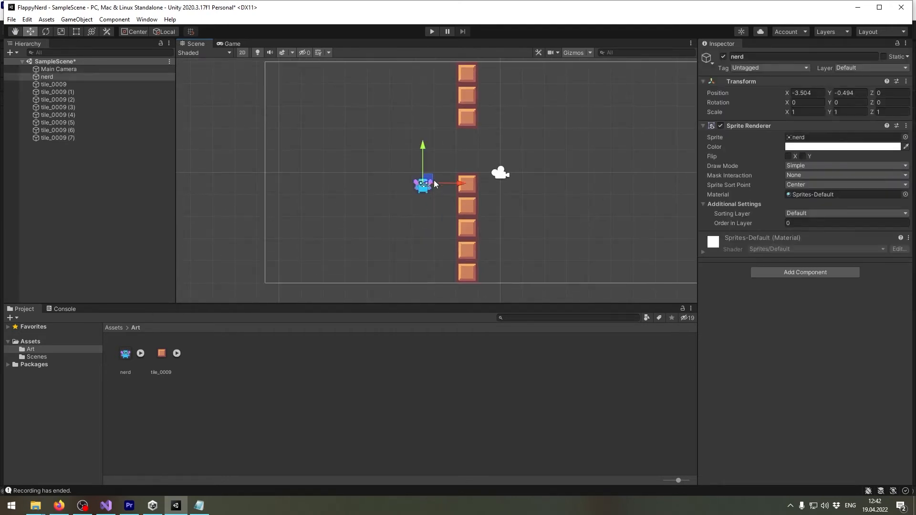
drag(424, 188, 433, 151)
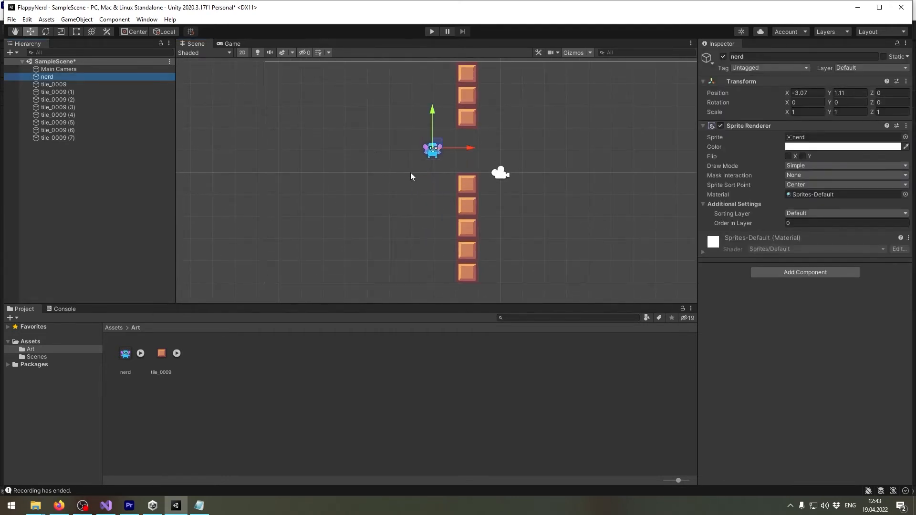
mouse_move(441, 143)
mouse_down()
mouse_move(443, 108)
mouse_move(474, 106)
mouse_move(448, 111)
mouse_move(472, 106)
mouse_move(449, 118)
mouse_move(436, 143)
mouse_up()
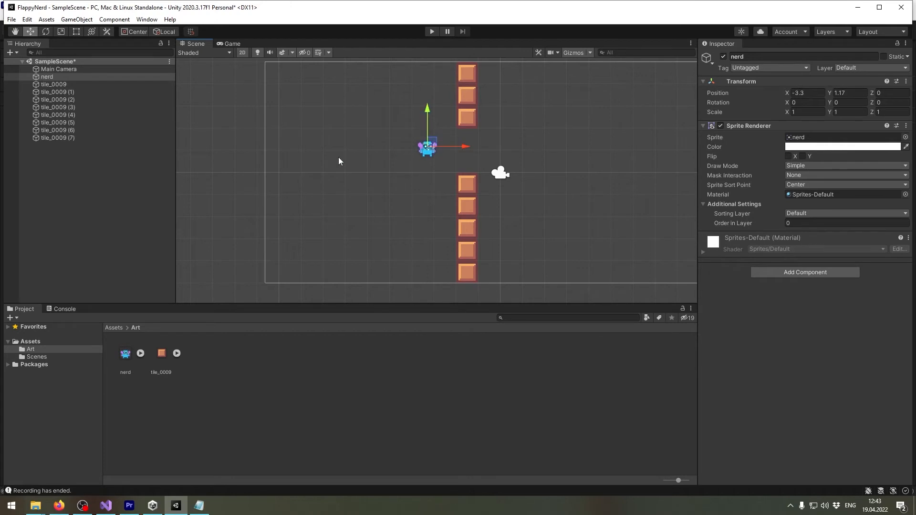
click(110, 76)
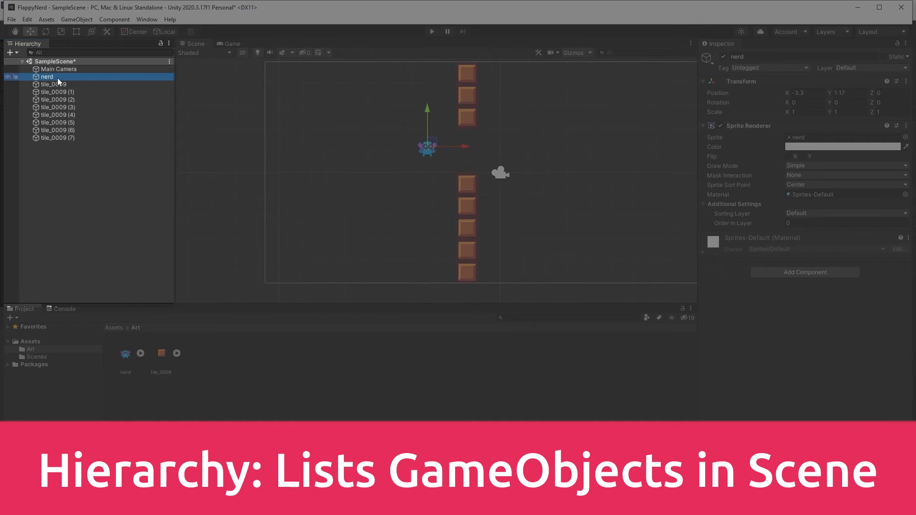
mouse_move(440, 144)
mouse_down()
mouse_move(466, 110)
mouse_move(454, 108)
mouse_move(423, 143)
mouse_up()
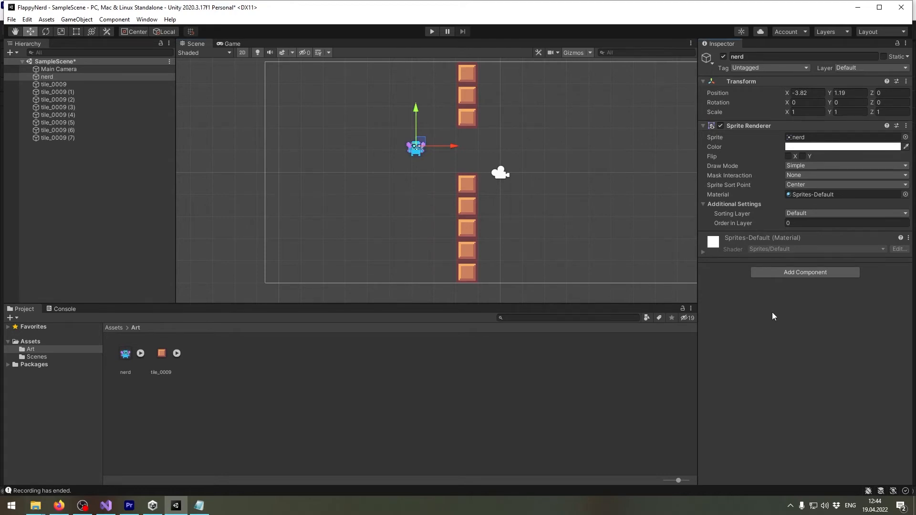
Toggle the nerd's Sprite Renderer off and on again to demonstrate what the component does
click(52, 78)
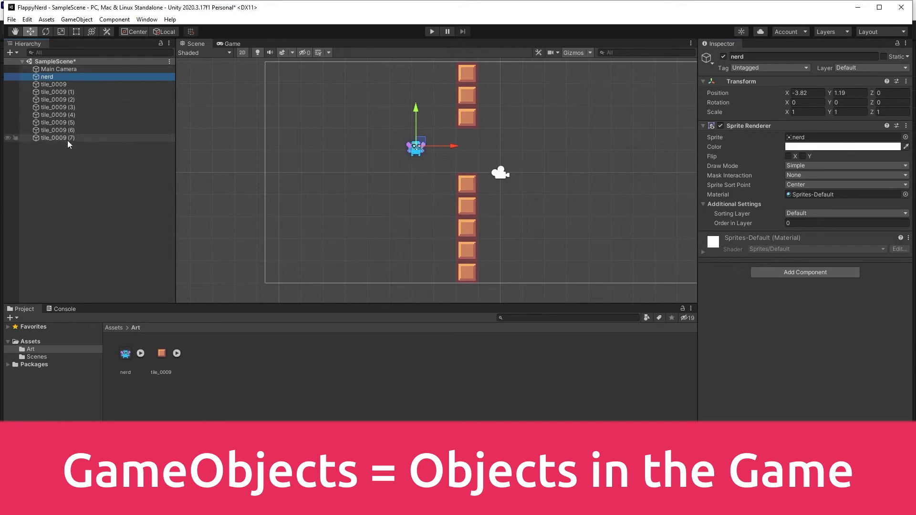
click(74, 78)
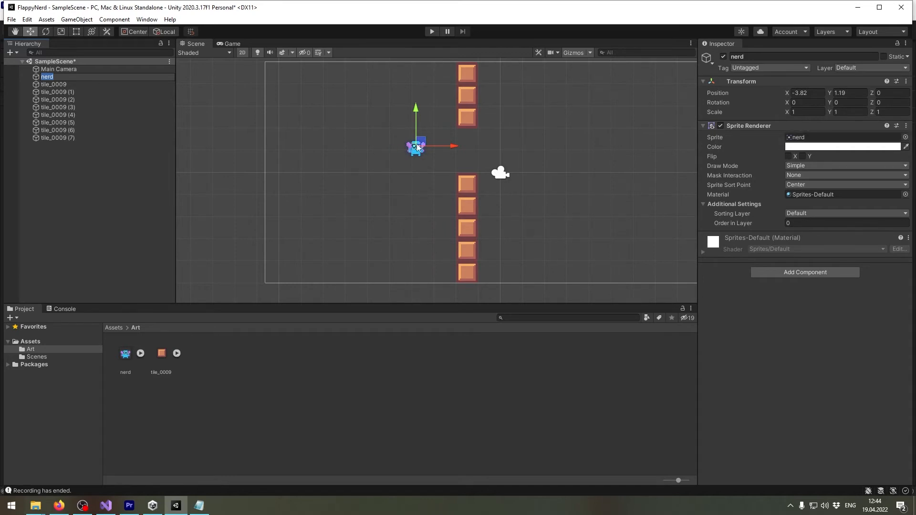
click(722, 124)
click(721, 124)
click(720, 124)
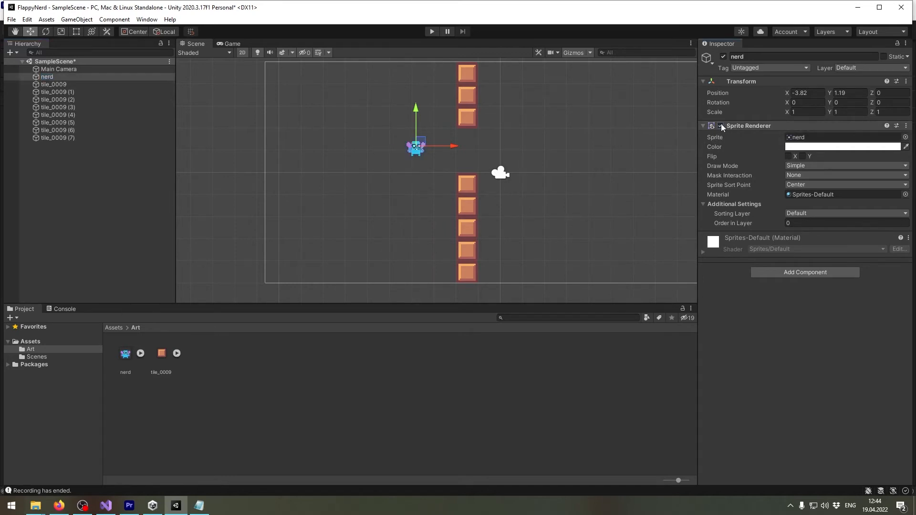
click(721, 124)
click(720, 126)
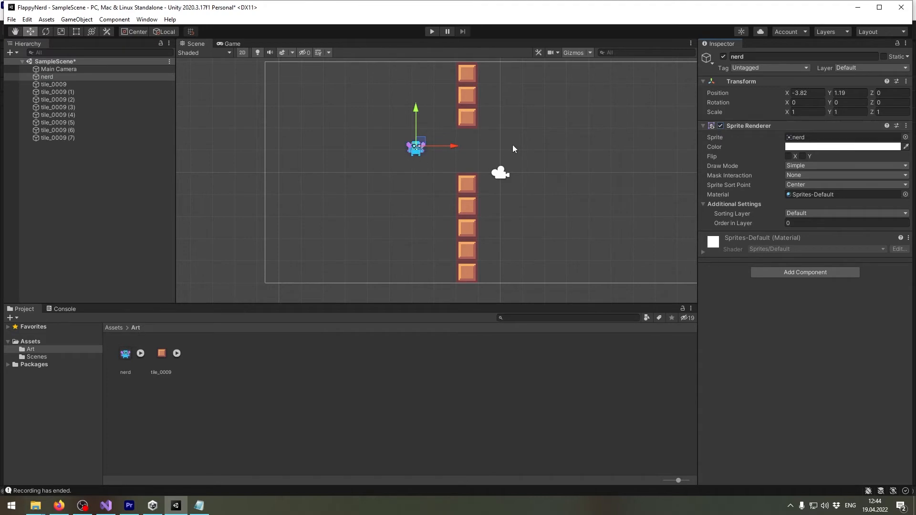
click(720, 126)
click(720, 126)
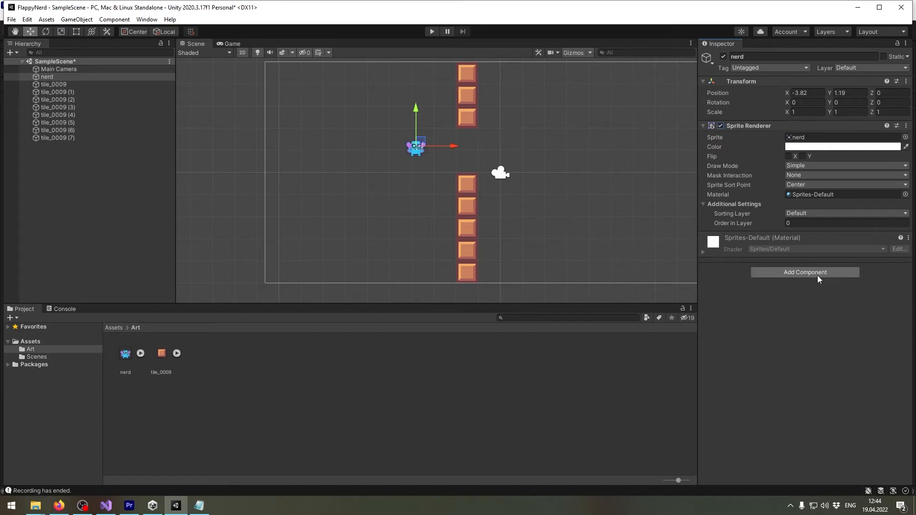
Move the nerd against the tile just above the gap, to about X -2.07, Y 2.6, and add a Circle Collider 2D to it
drag(422, 143, 465, 112)
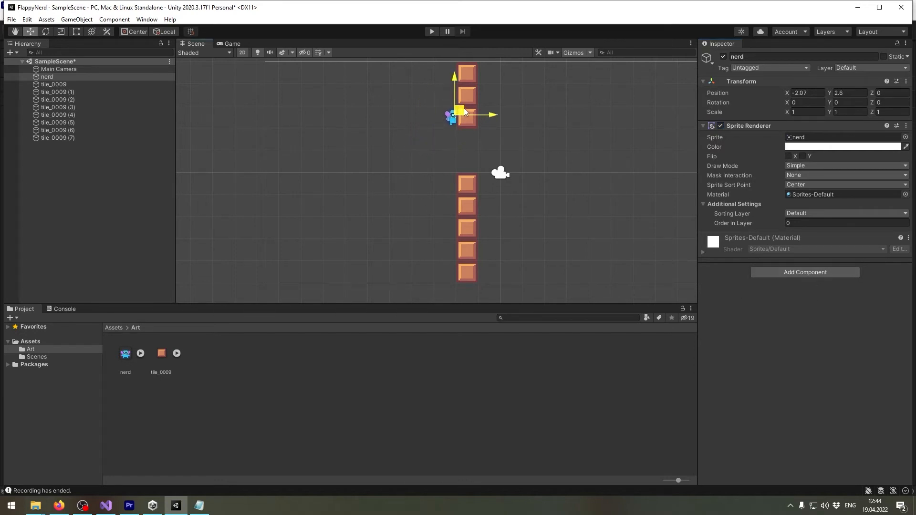
click(830, 276)
text(collider)
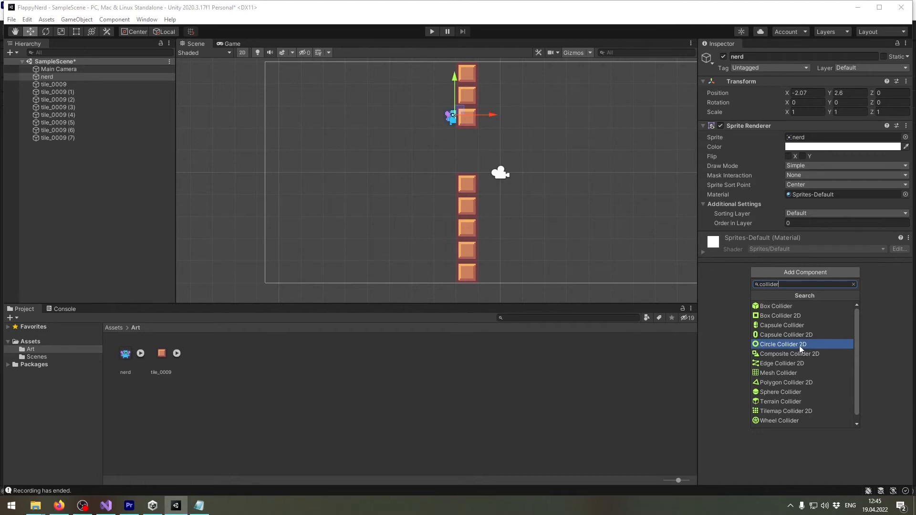
click(775, 345)
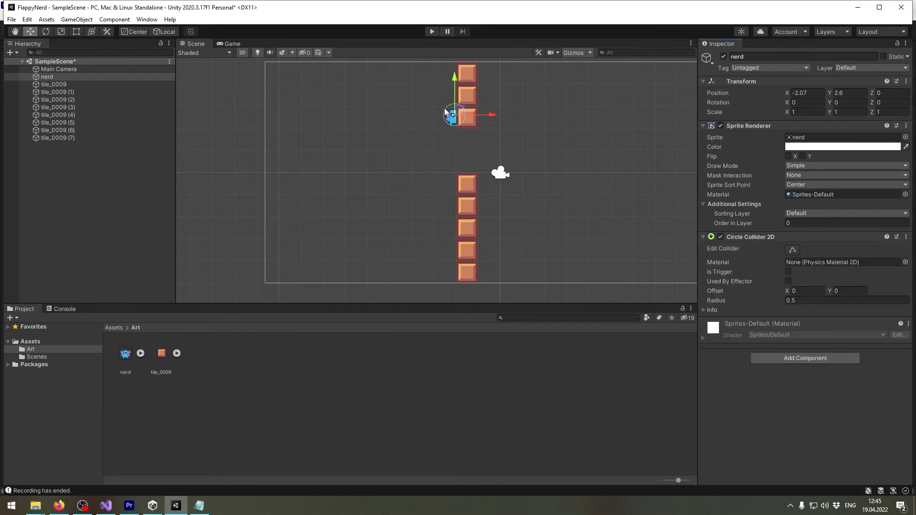
Move the nerd clear of the tile column so its circle collider no longer overlaps a tile, to about X -2.63, Y 2.58
key(f)
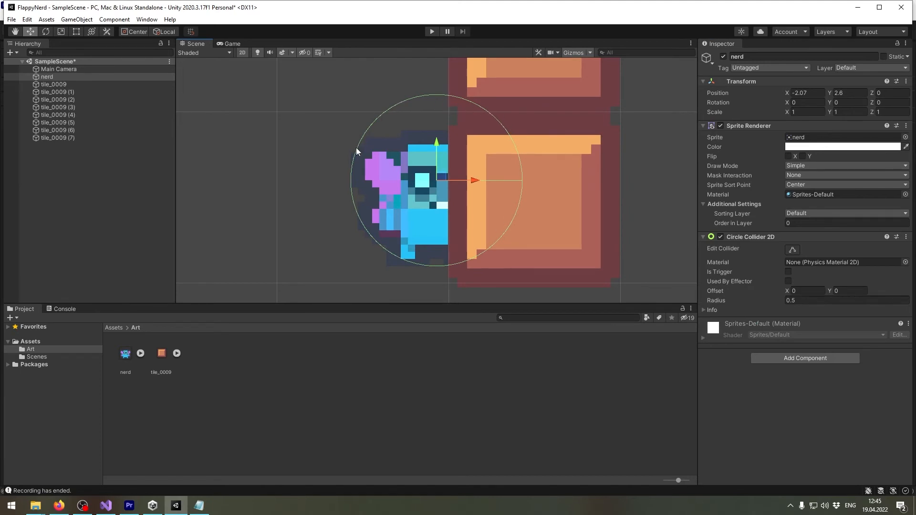
drag(445, 175, 362, 178)
scroll(363, 179, down, 8)
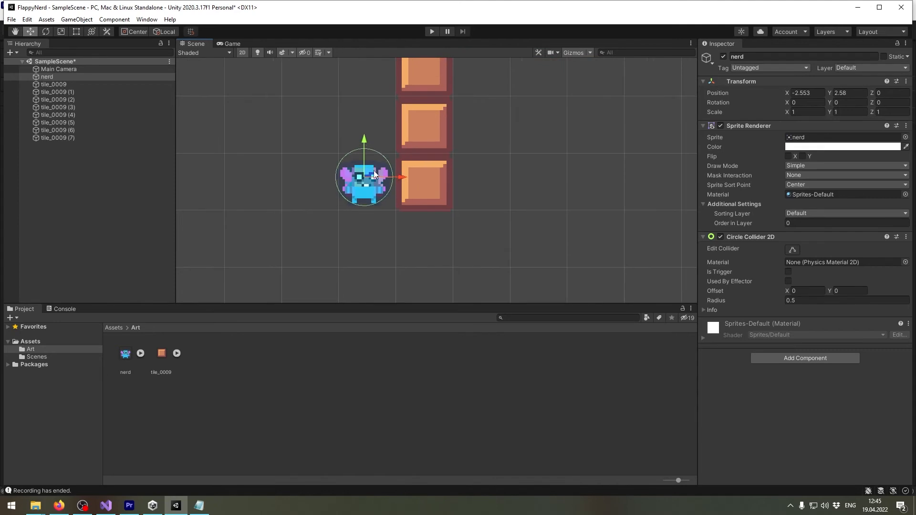
drag(370, 174, 366, 175)
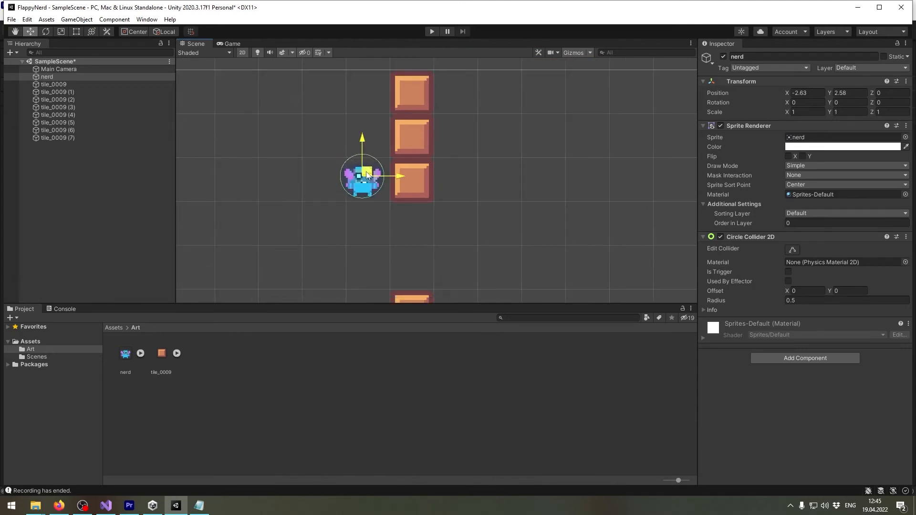
Add a Box Collider 2D to all eight tiles, tile_0009 through tile_0009 (7), at once
click(425, 180)
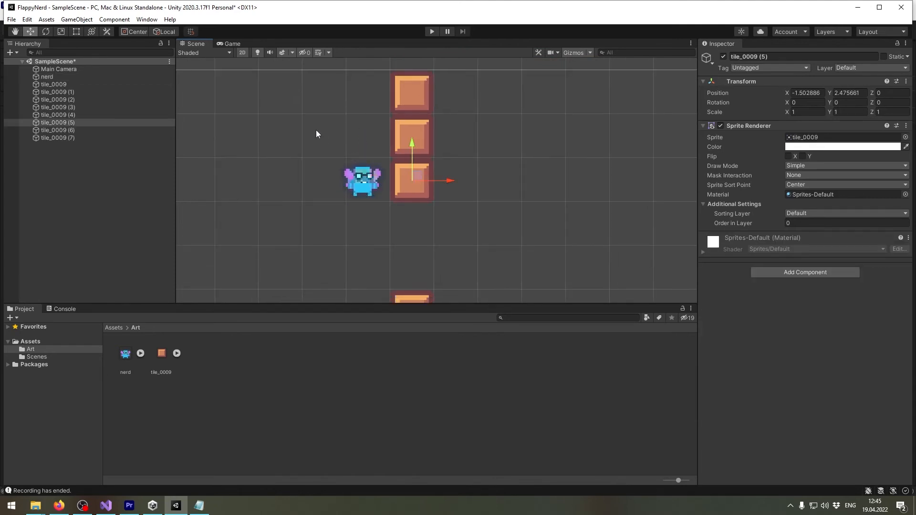
scroll(290, 122, down, 3)
click(94, 84)
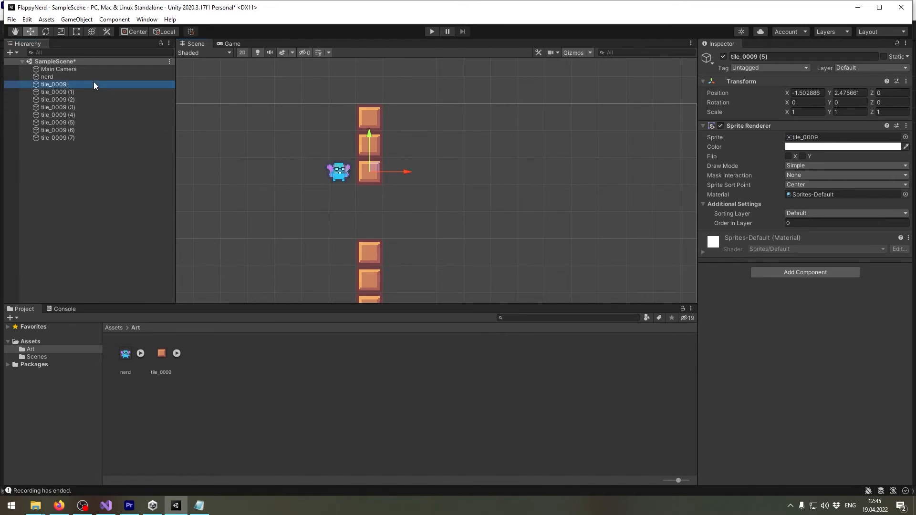
shift+click(87, 138)
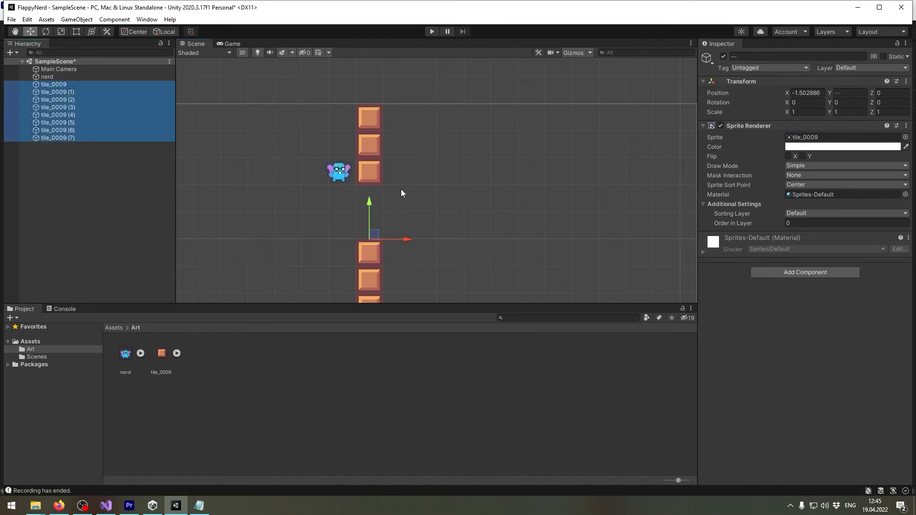
middle_drag(401, 193, 413, 176)
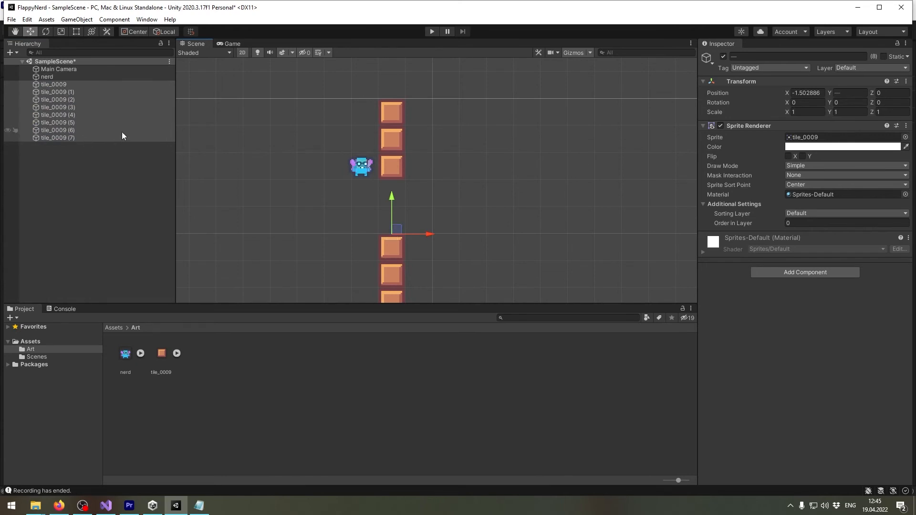
click(789, 276)
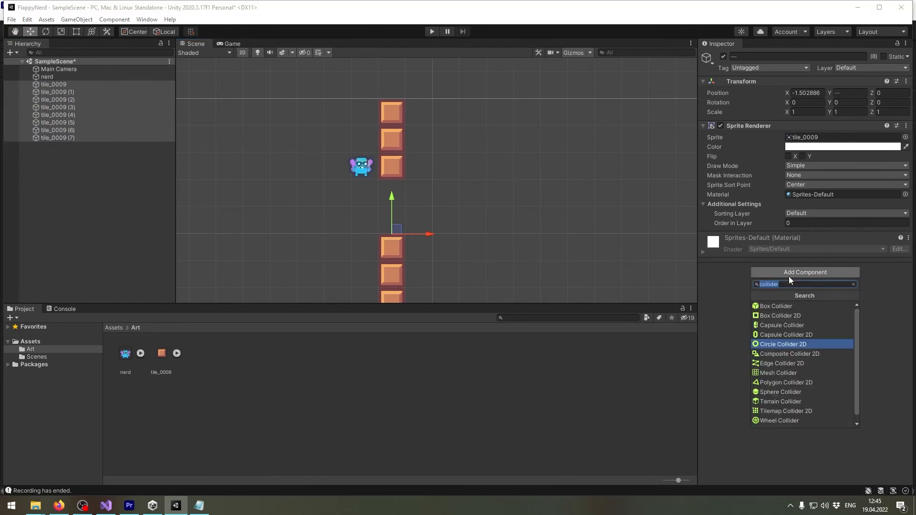
click(797, 317)
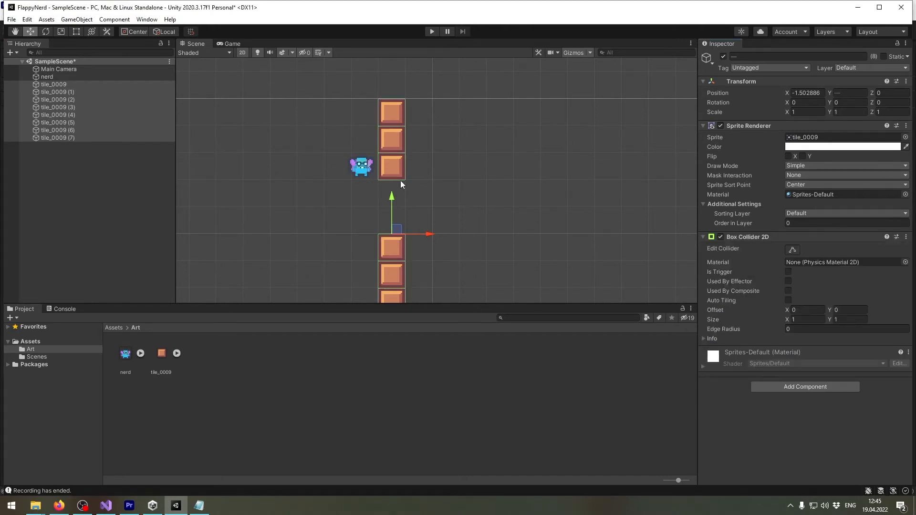
Inspect the box colliders along the tile column and move the nerd farther from it, to about X -3.19, Y 2.36
scroll(417, 133, up, 4)
middle_drag(459, 252, 490, 71)
middle_drag(424, 104, 431, 237)
middle_drag(440, 120, 444, 171)
click(381, 190)
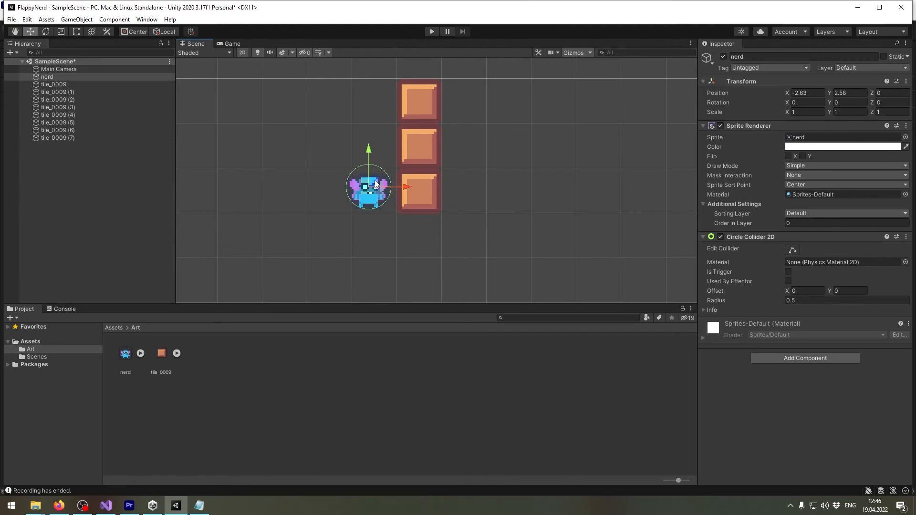
drag(376, 183, 348, 203)
Add a Rigidbody 2D component to the nerd
click(78, 76)
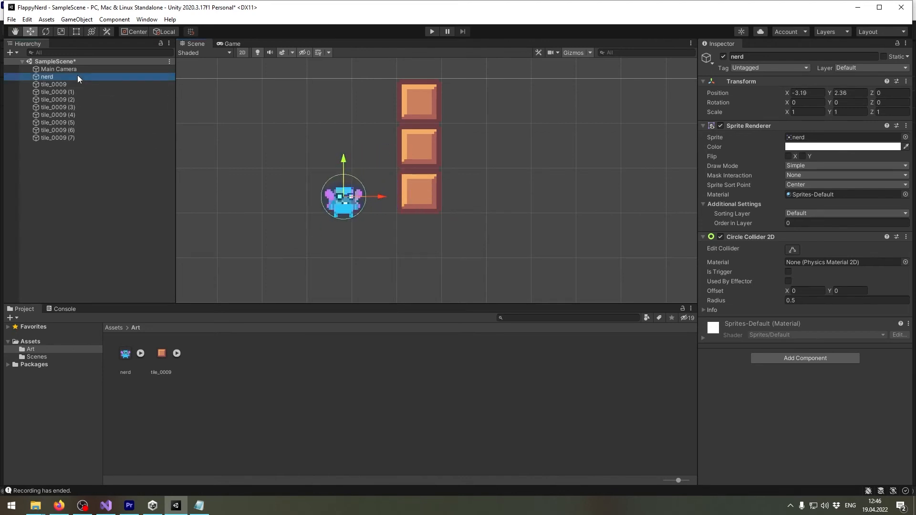
scroll(450, 201, down, 1)
scroll(450, 201, down, 2)
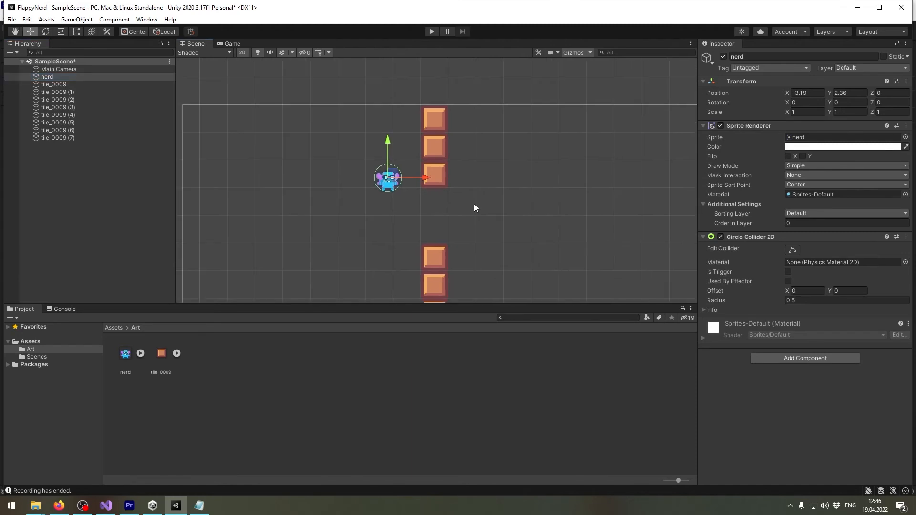
click(819, 360)
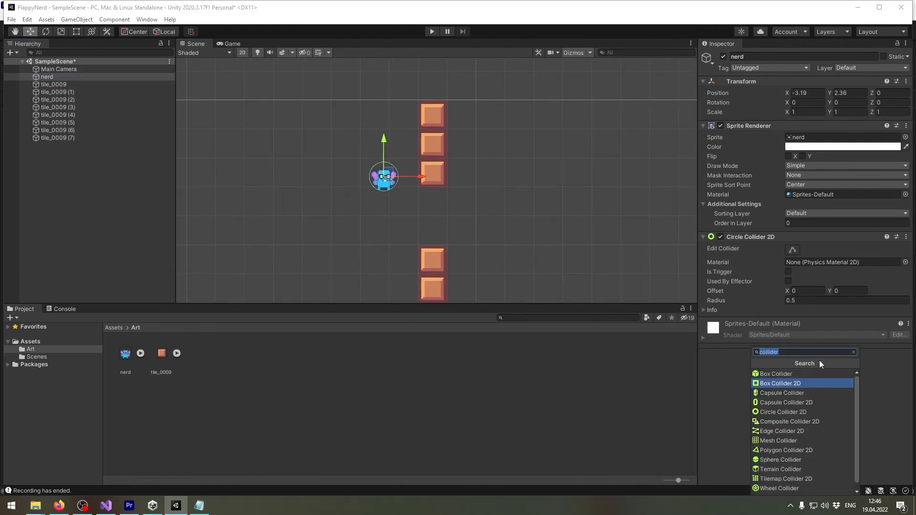
text(rigi)
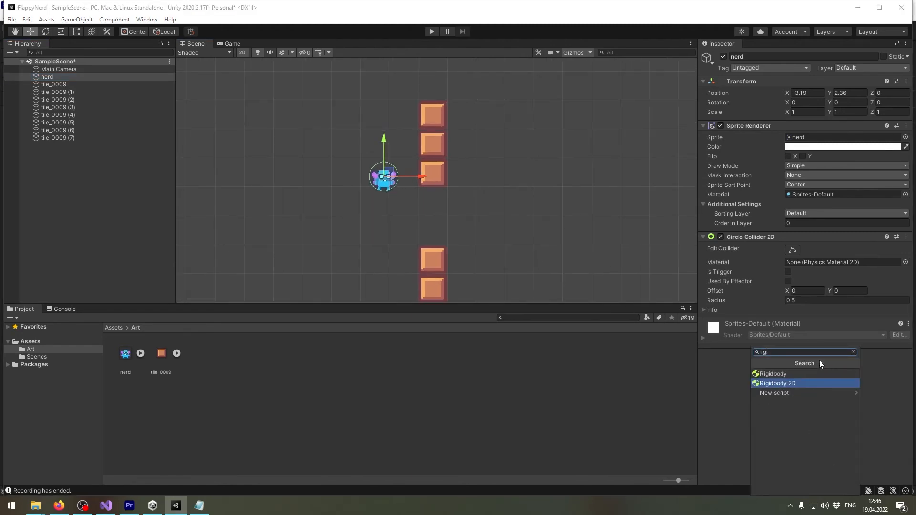
click(807, 383)
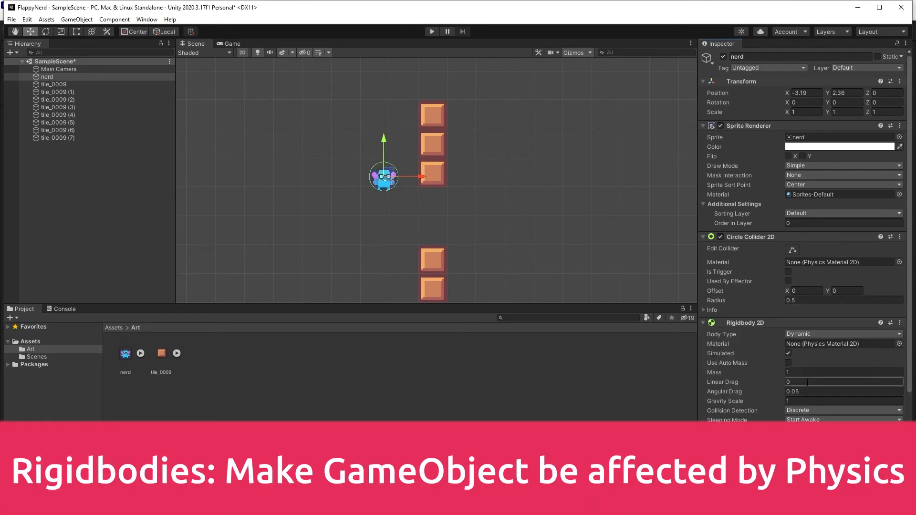
Set the nerd's Rigidbody 2D Gravity Scale to 0 and move it closer to the tiles, to about X -2.76, Y 2.62
scroll(754, 371, down, 3)
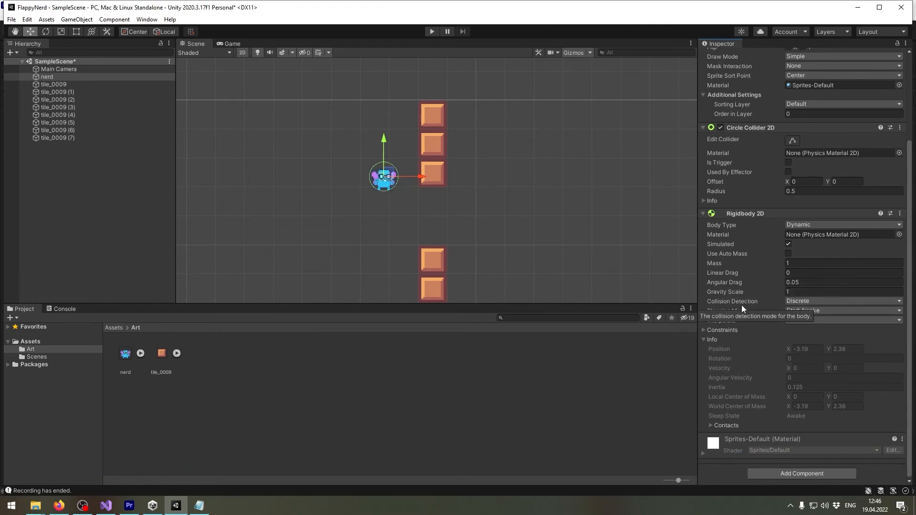
click(805, 291)
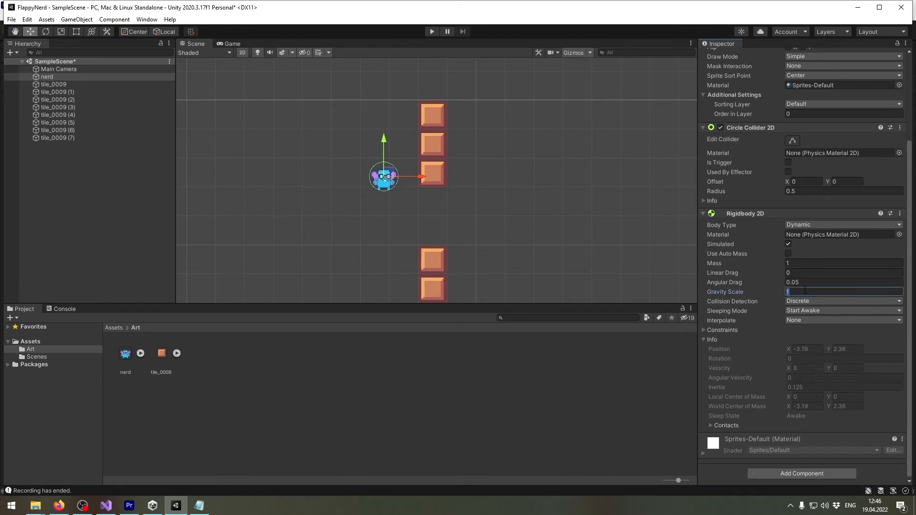
text(0)
mouse_move(392, 176)
mouse_down()
mouse_move(433, 171)
mouse_move(396, 173)
mouse_move(405, 167)
mouse_up()
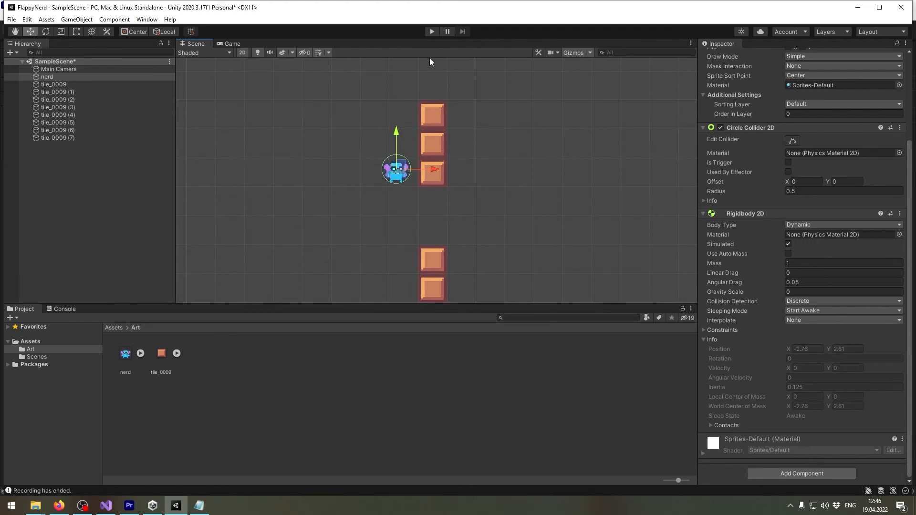
Start the game and dock the Game view beside the Scene view, giving both about equal width
click(431, 31)
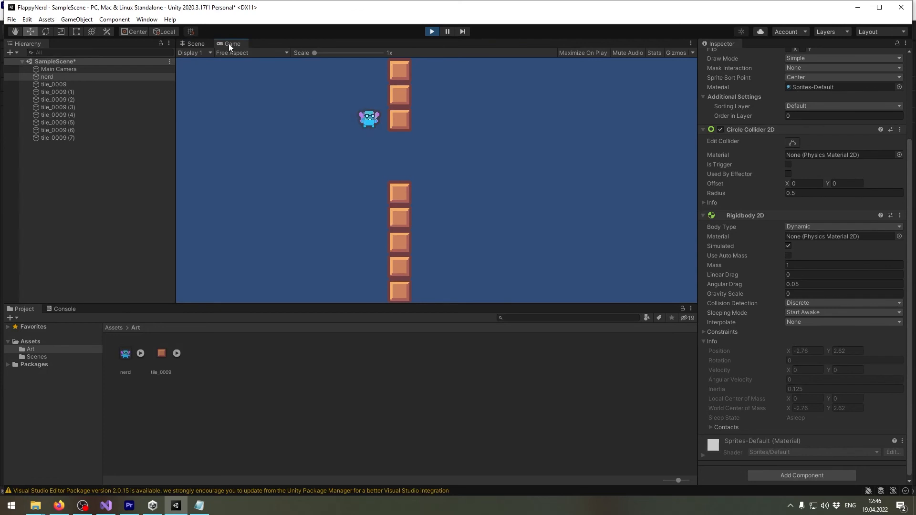
drag(229, 44, 620, 170)
drag(522, 104, 416, 105)
Test collisions in the running game by moving the nerd around the tiles and into the gap, and stop the game
mouse_move(258, 164)
mouse_down()
mouse_move(232, 170)
mouse_move(249, 162)
mouse_up()
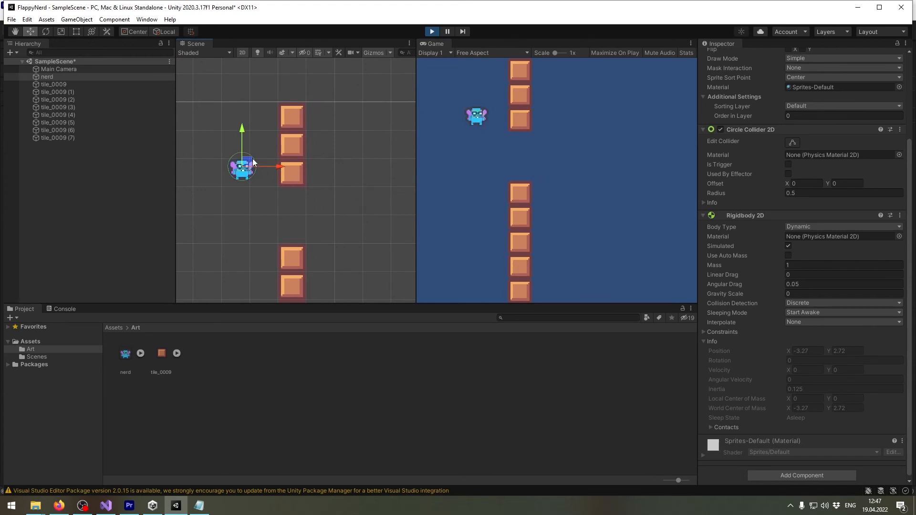
drag(251, 164, 292, 197)
middle_drag(360, 177, 377, 148)
scroll(376, 150, down, 1)
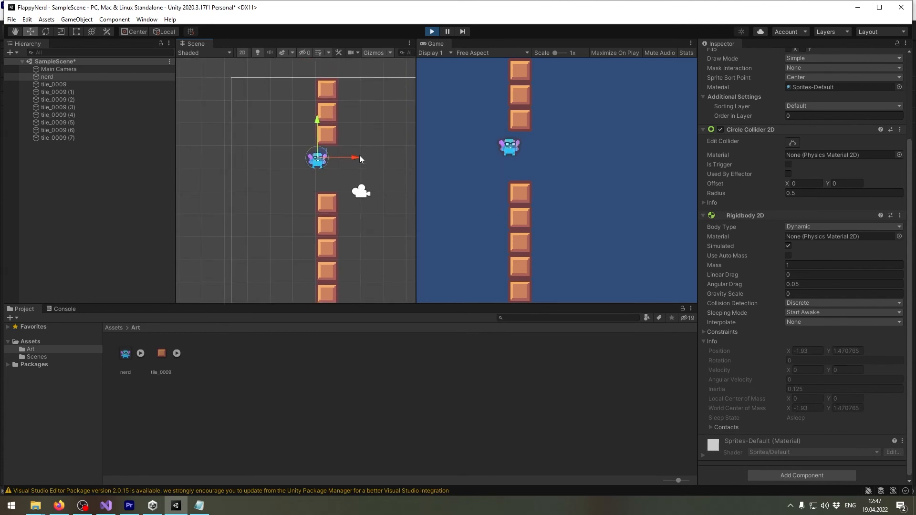
drag(355, 159, 295, 157)
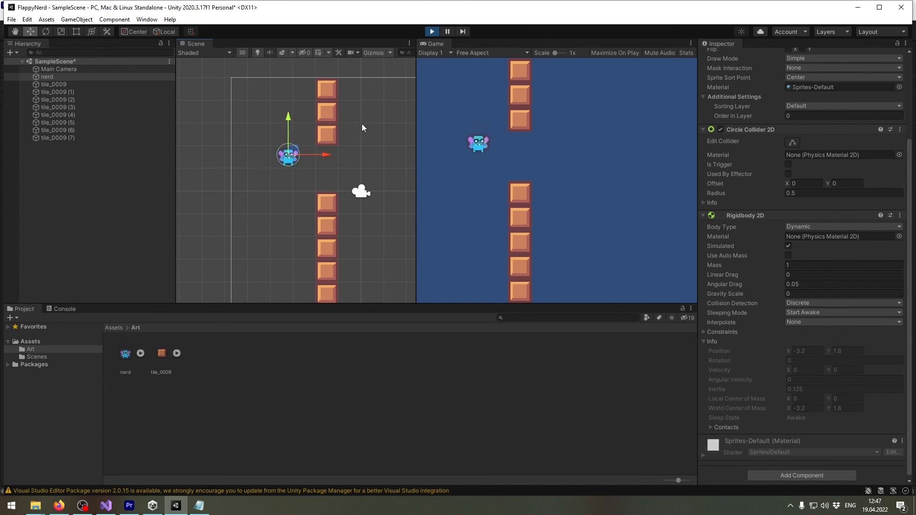
click(431, 32)
Set the Gravity Scale of the nerd's Rigidbody 2D to 1
scroll(325, 177, down, 5)
middle_drag(335, 169, 301, 165)
scroll(300, 167, up, 2)
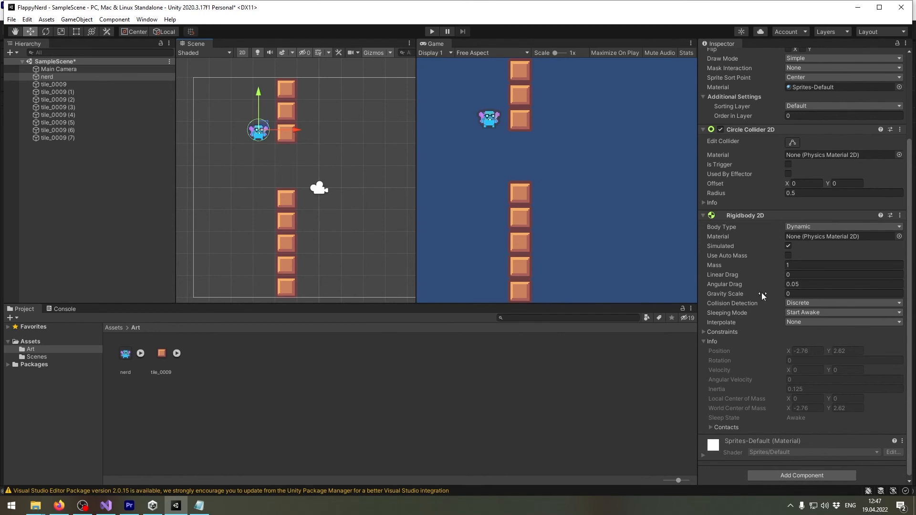
click(796, 294)
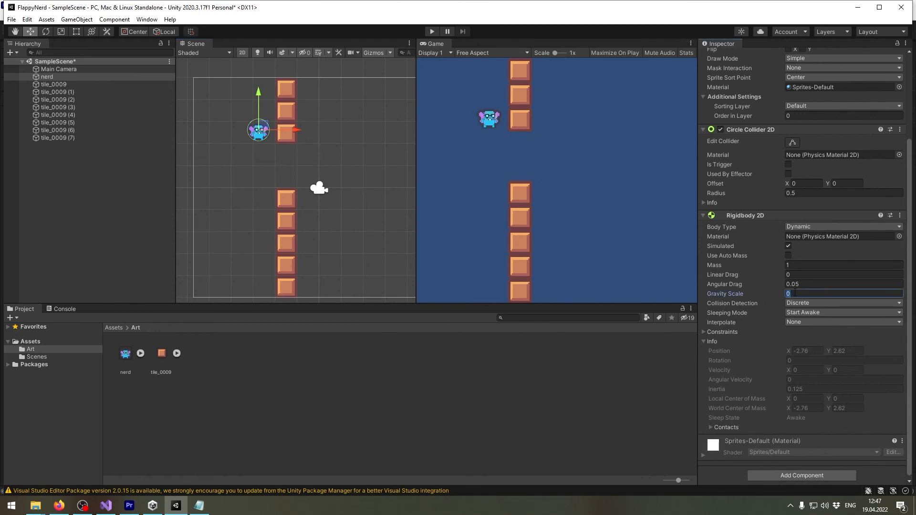
text(1)
Run the game to test how gravity affects the nerd, and stop it
click(438, 31)
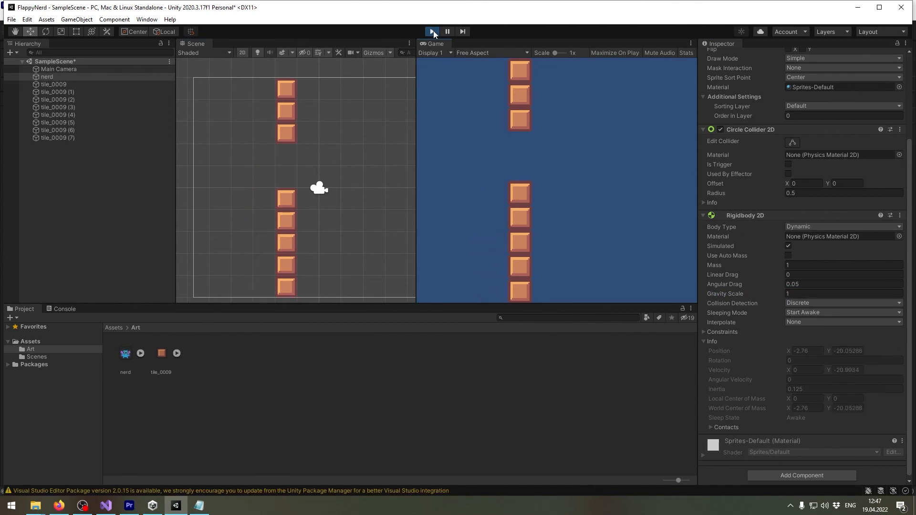
click(433, 31)
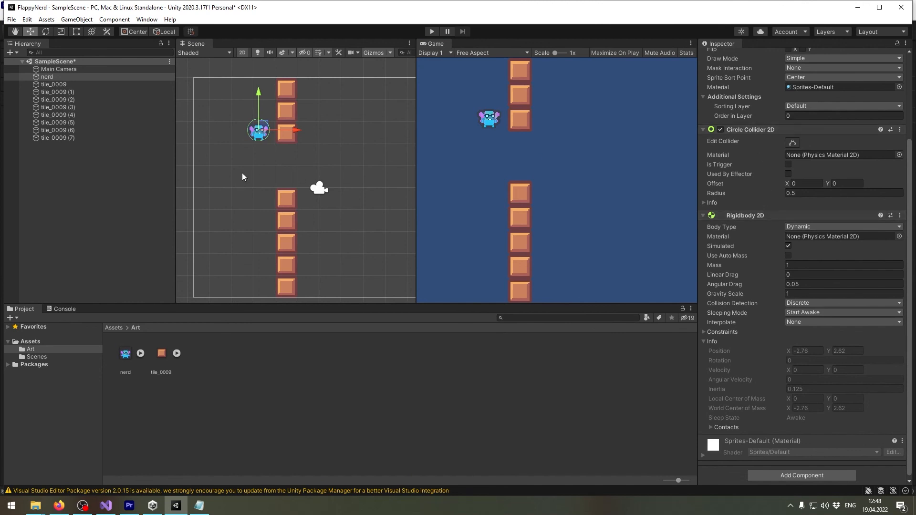
scroll(257, 132, up, 4)
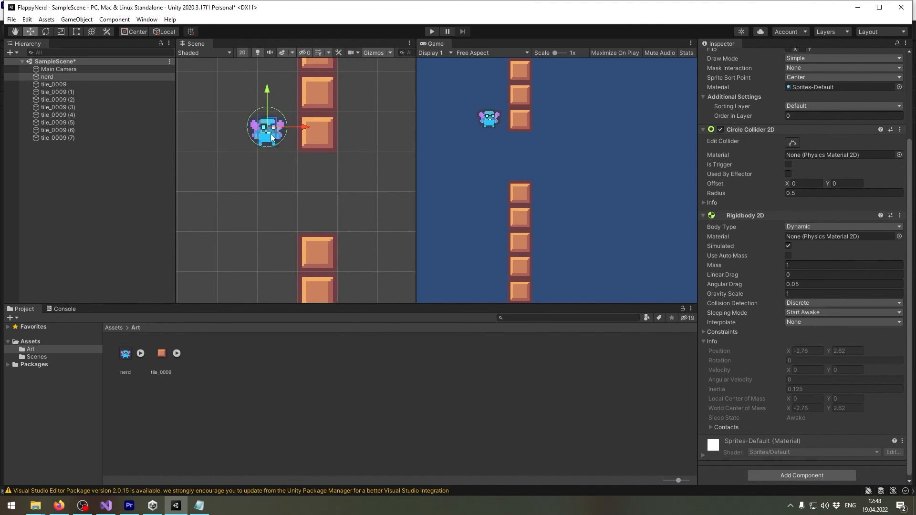
Examine the Circle Collider 2D and Rigidbody 2D settings of the nerd object
click(765, 216)
click(763, 323)
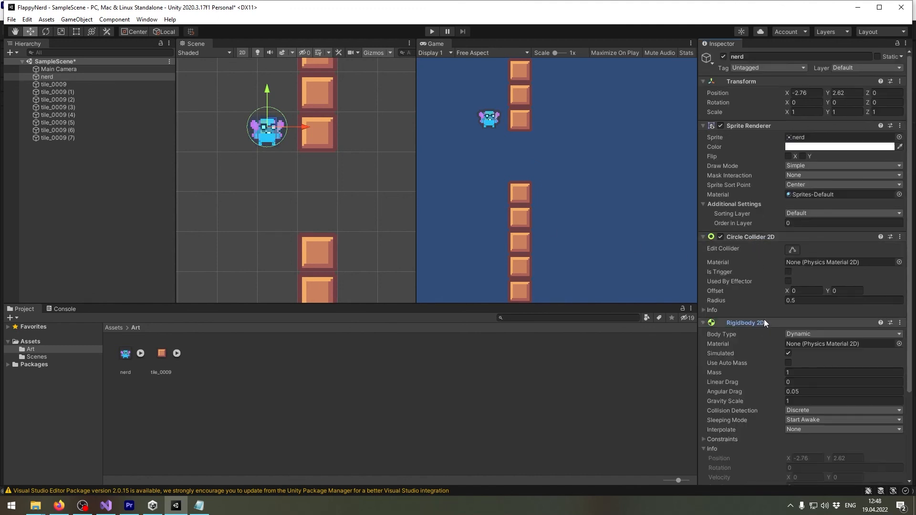
scroll(763, 319, down, 3)
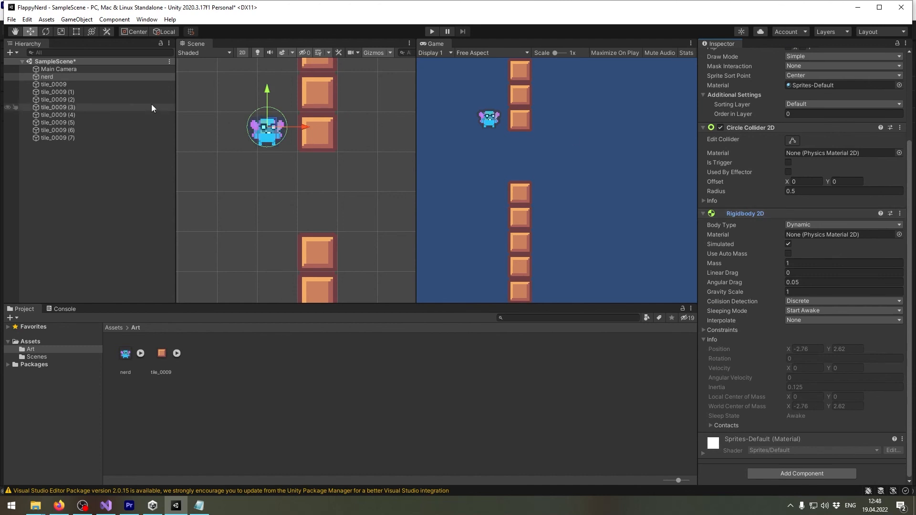
click(121, 76)
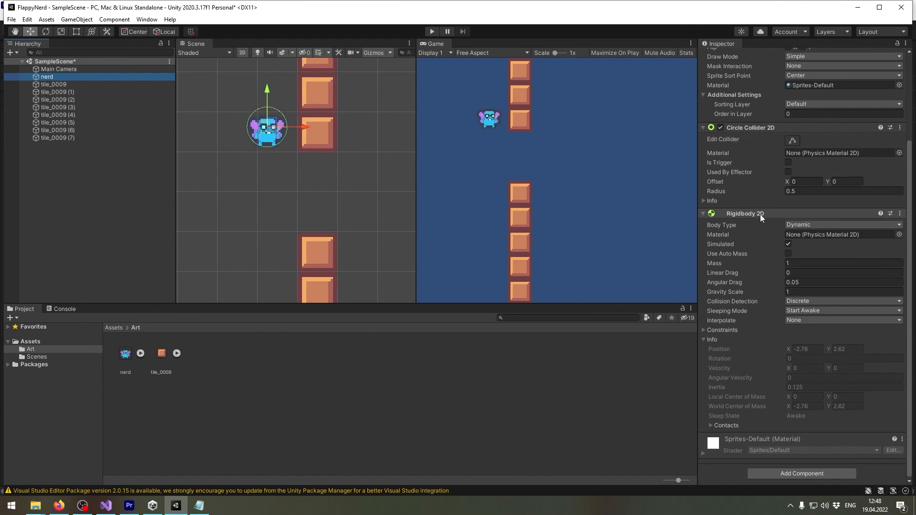
Run the game again to watch the nerd fall under its Rigidbody 2D, stop it, and clear the selection
click(432, 31)
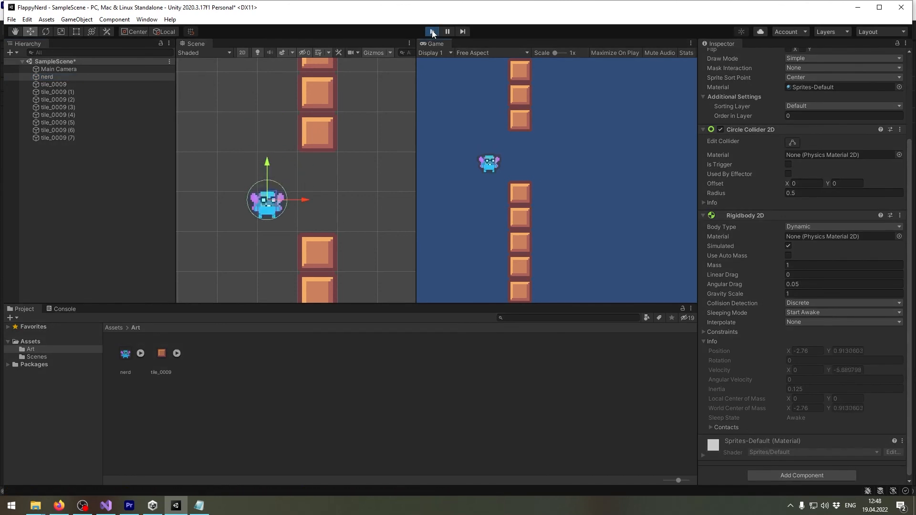
click(432, 31)
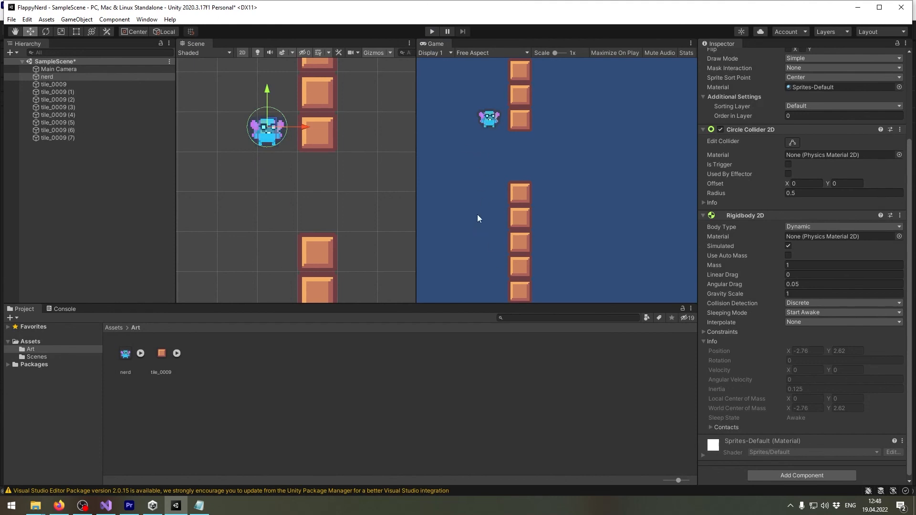
click(248, 416)
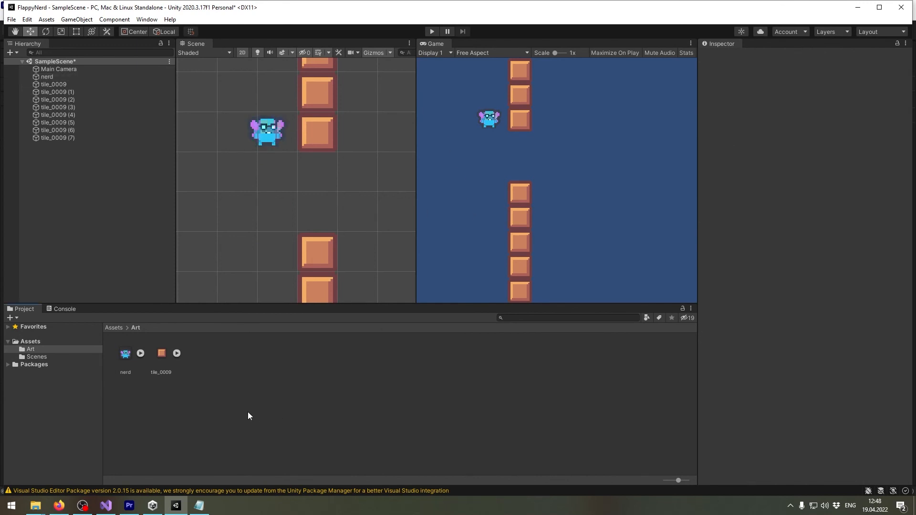